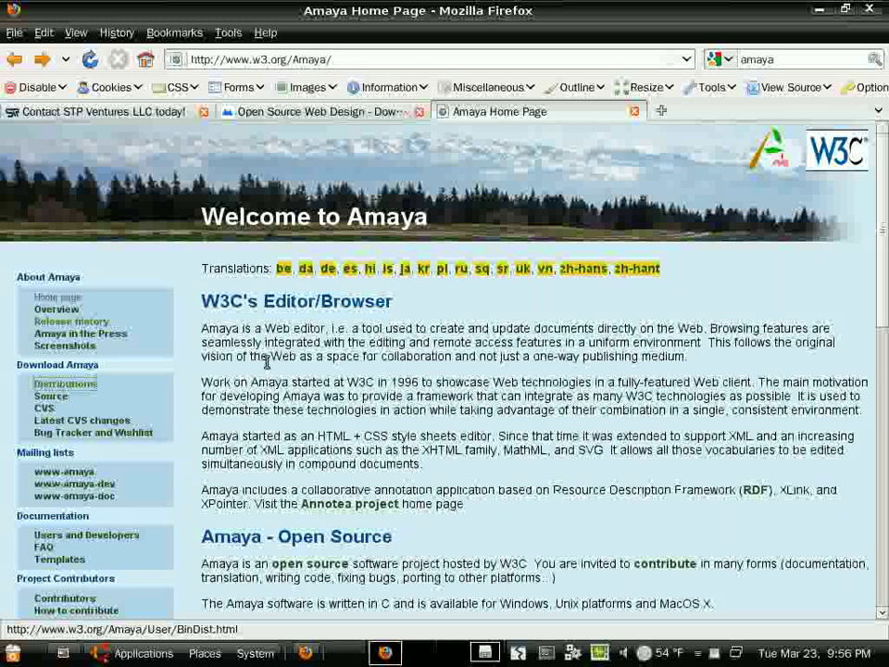
# - Open the Amaya Binary Releases page in Firefox, then launch Amaya from Applications > Programming
pyautogui.click(92, 385)
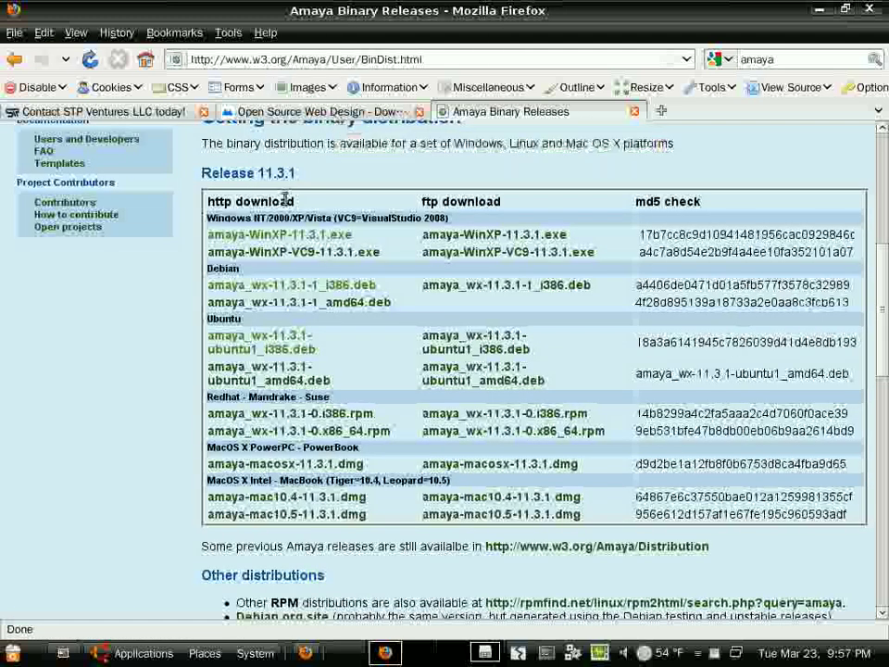
pyautogui.click(143, 654)
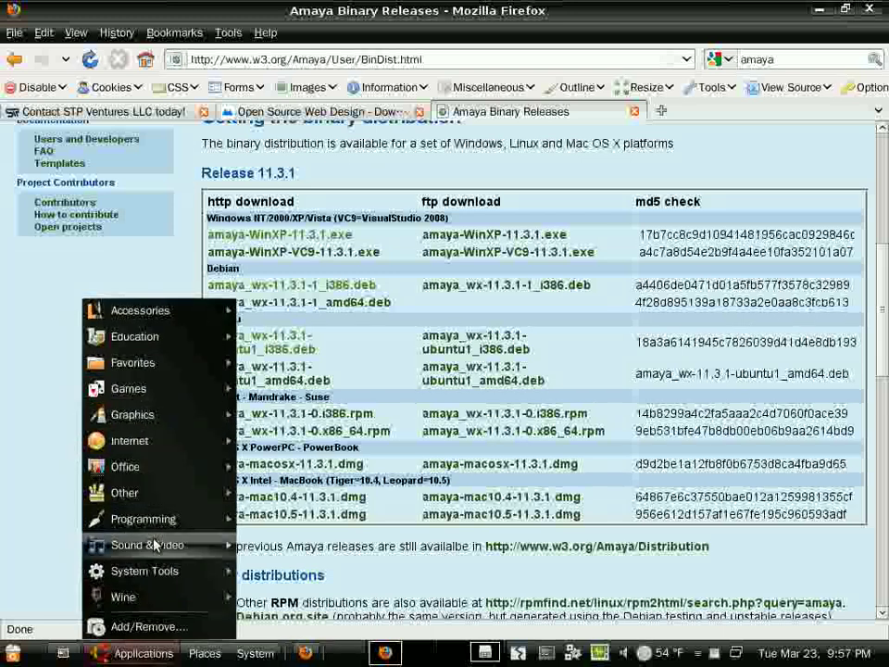
pyautogui.moveTo(173, 524)
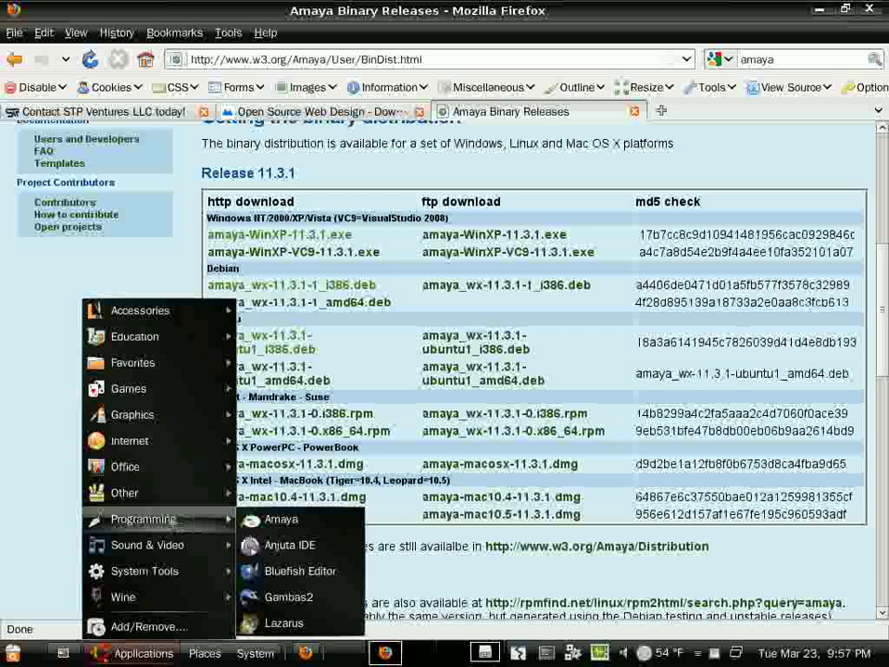
pyautogui.click(312, 531)
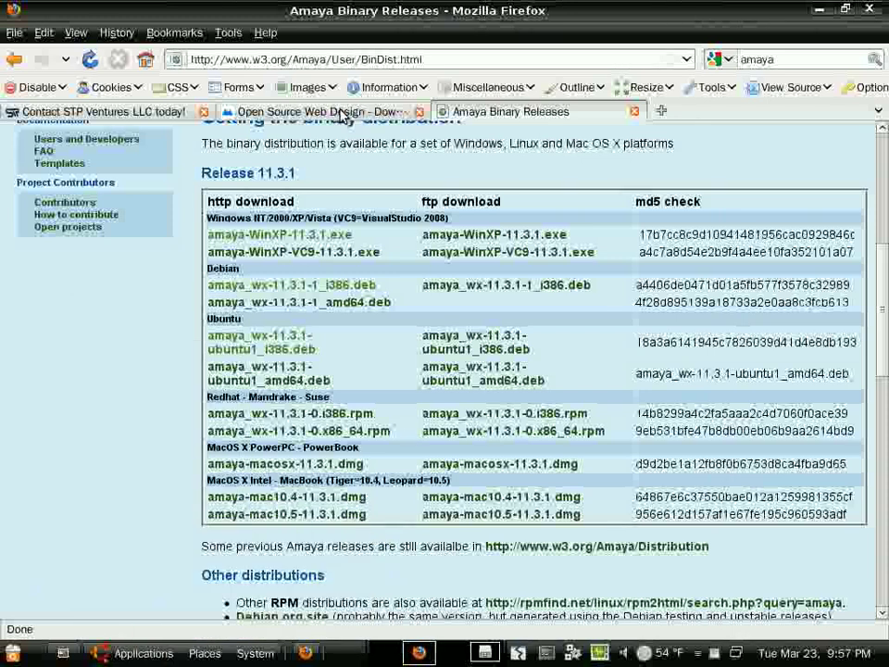
# - Dismiss Amaya's tip of the day and open Browse All Designs on Open Source Web Design
pyautogui.click(342, 114)
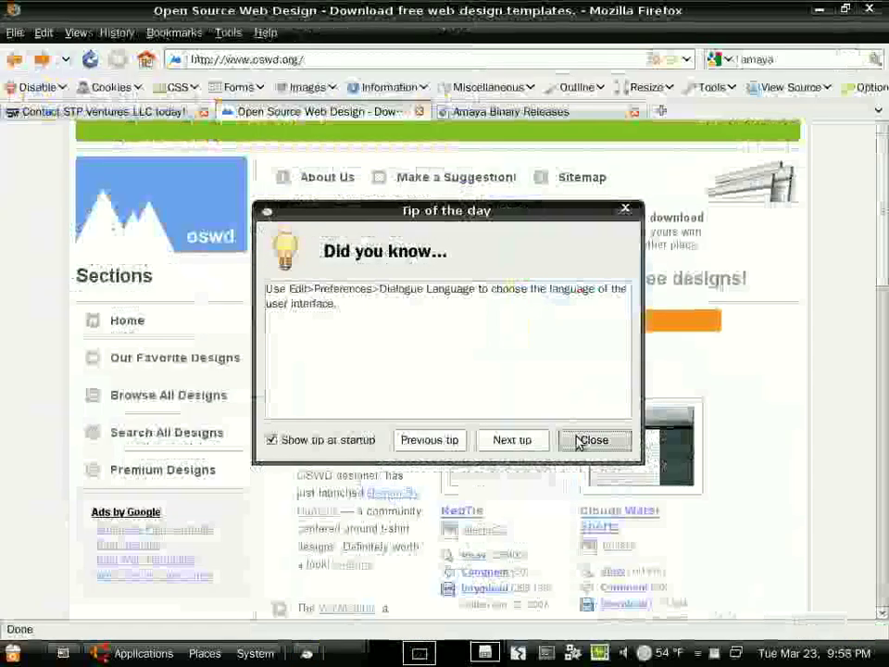
pyautogui.click(580, 440)
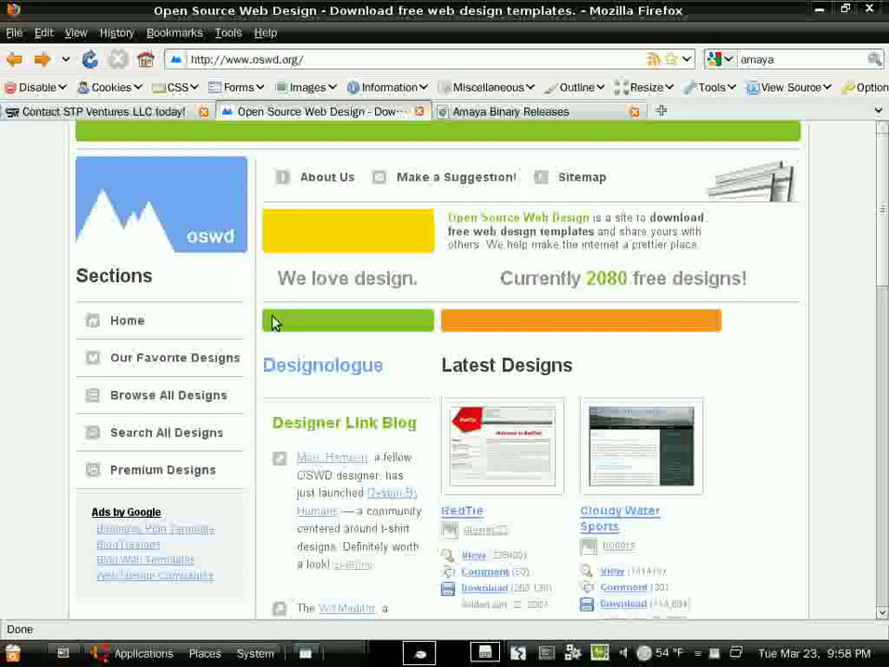
pyautogui.scroll(-1, 176, 310)
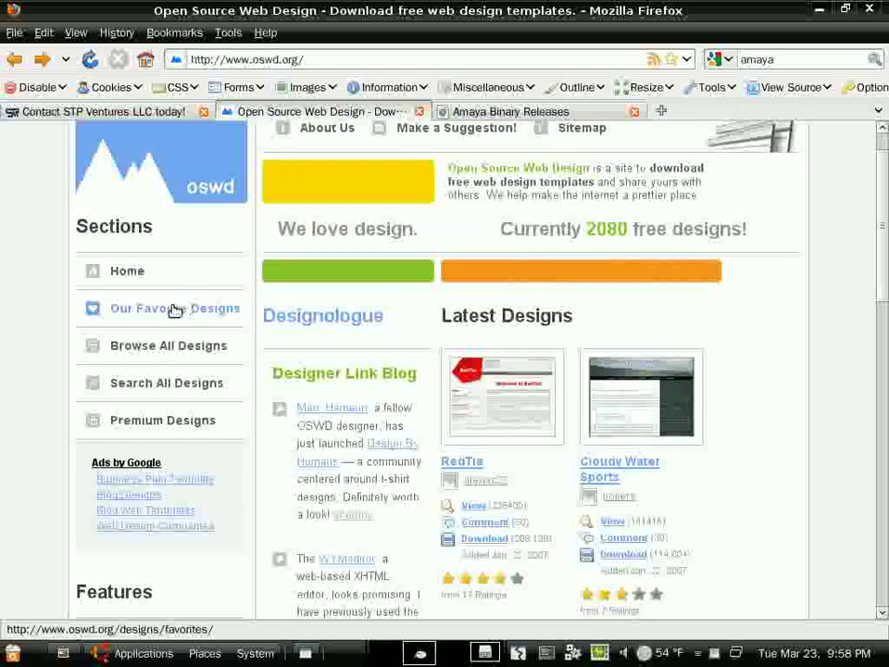
pyautogui.click(209, 349)
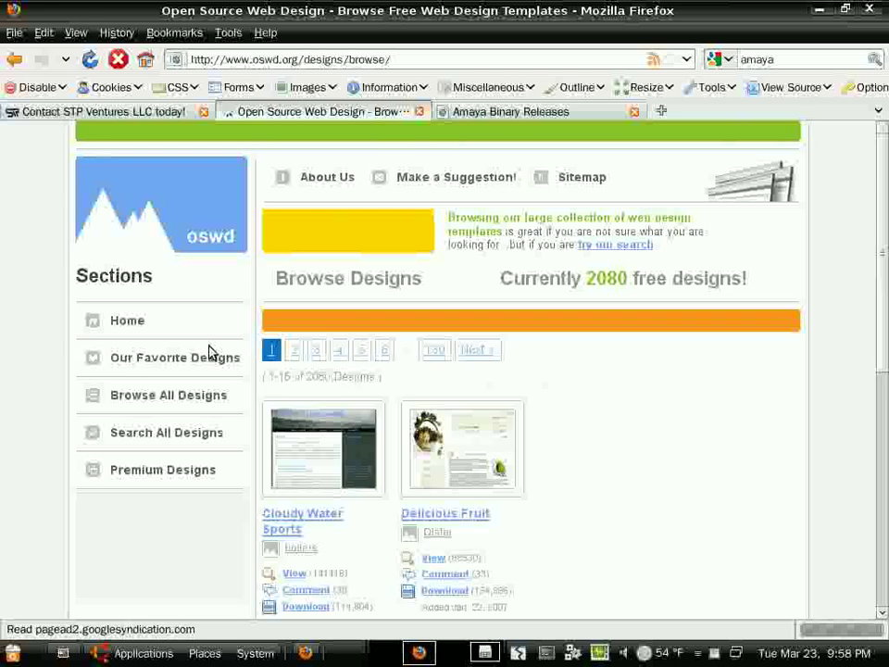
# - Bring forward the file browser showing the 6Blue template folder
pyautogui.scroll(-1, 371, 398)
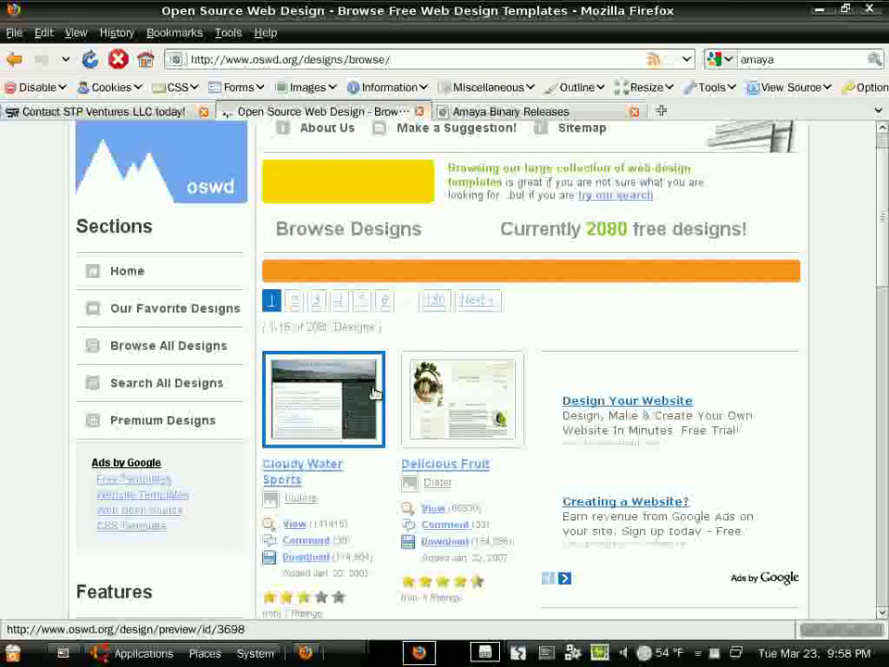
pyautogui.scroll(-7, 371, 398)
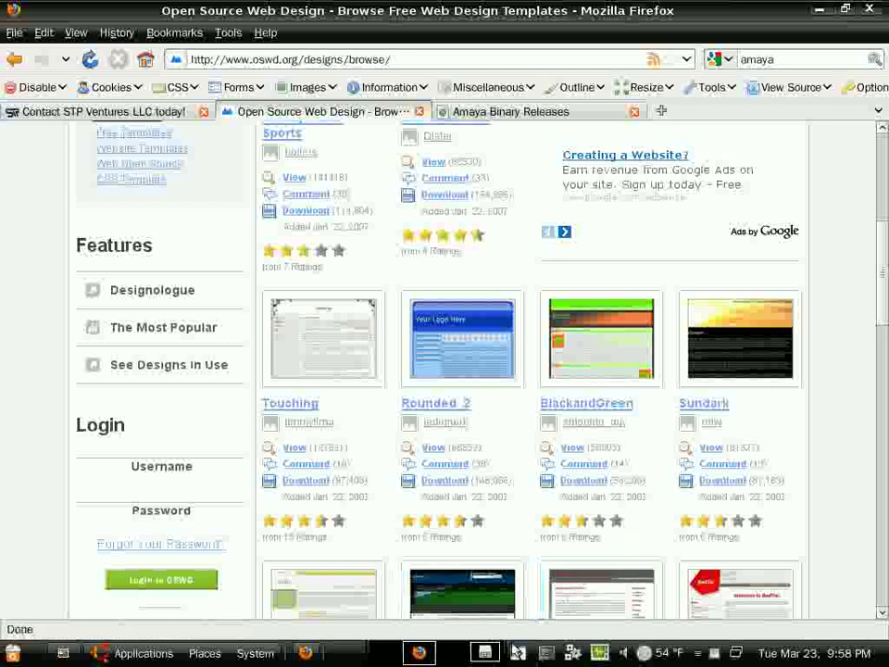
pyautogui.click(478, 654)
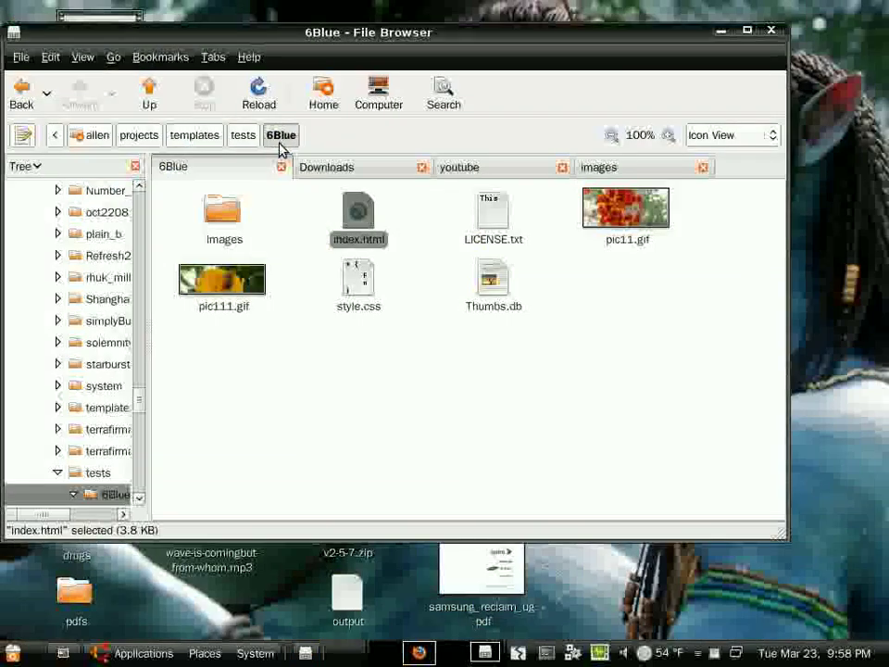
# - Preview the 6Blue index.html in Firefox, then switch to the Welcome to Amaya window
pyautogui.rightClick(358, 224)
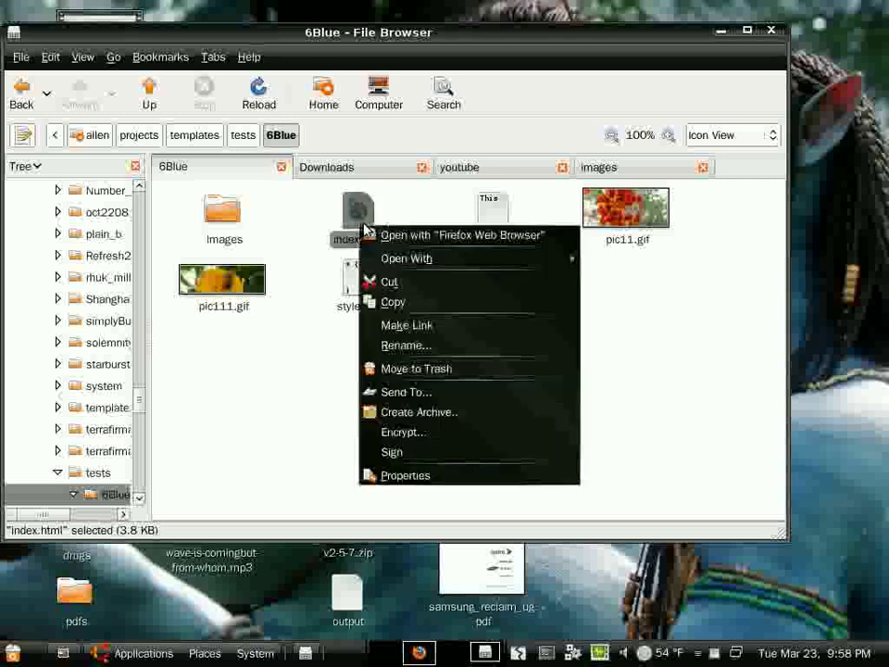
pyautogui.click(457, 238)
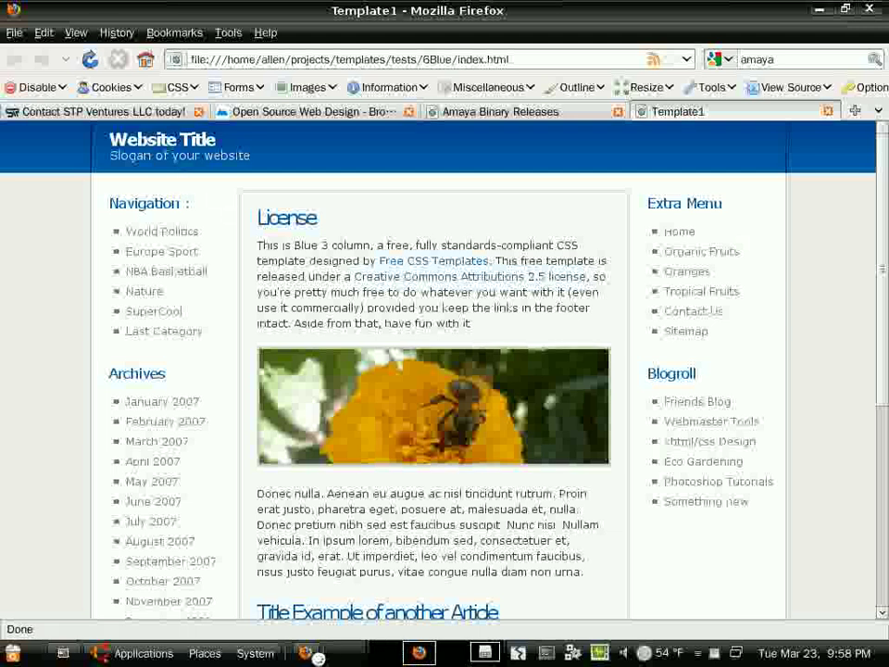
pyautogui.click(418, 653)
pyautogui.click(398, 589)
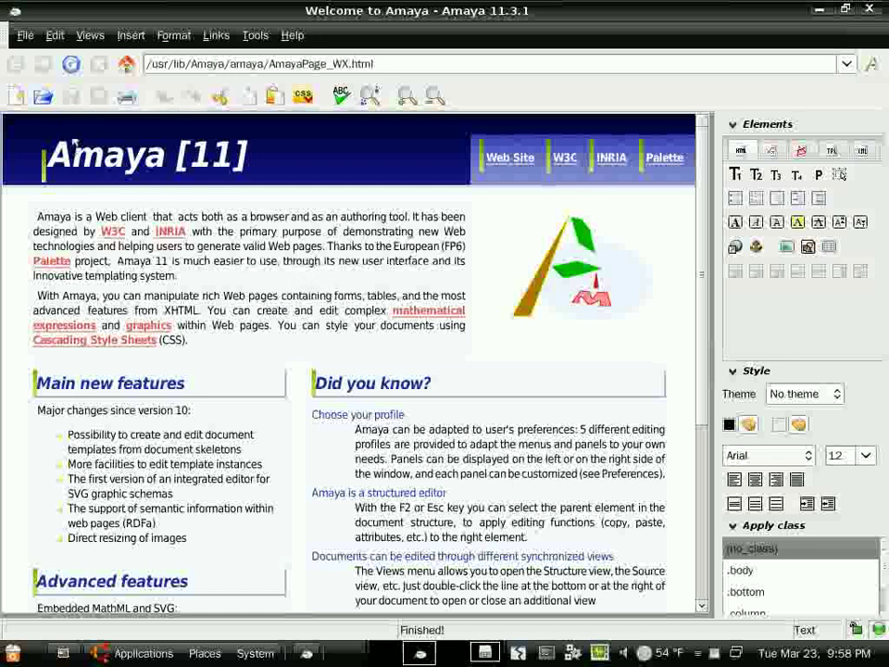
# - Open templates/tests/6Blue/index.html in Amaya as a new Template1 tab
pyautogui.click(43, 99)
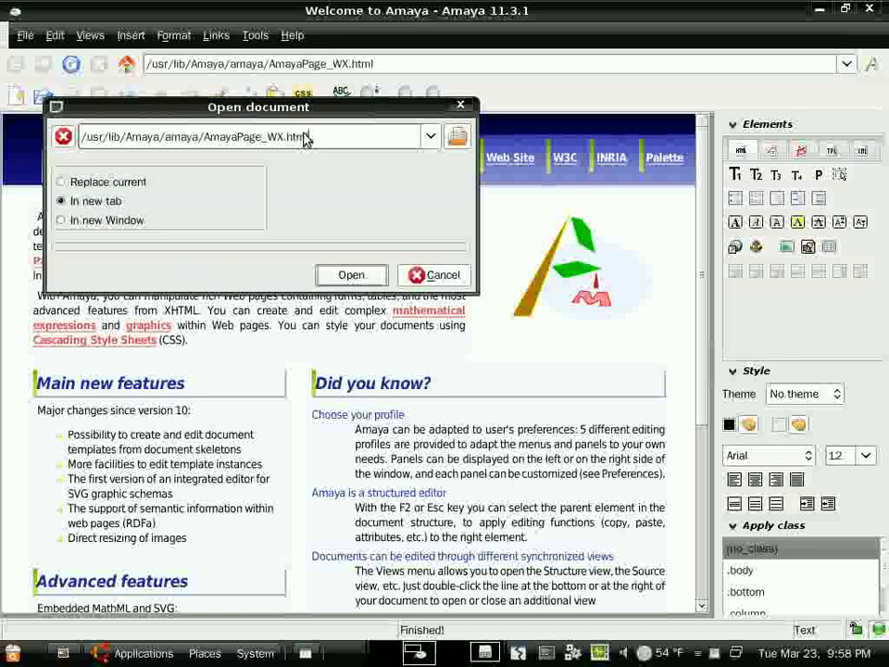
pyautogui.click(458, 137)
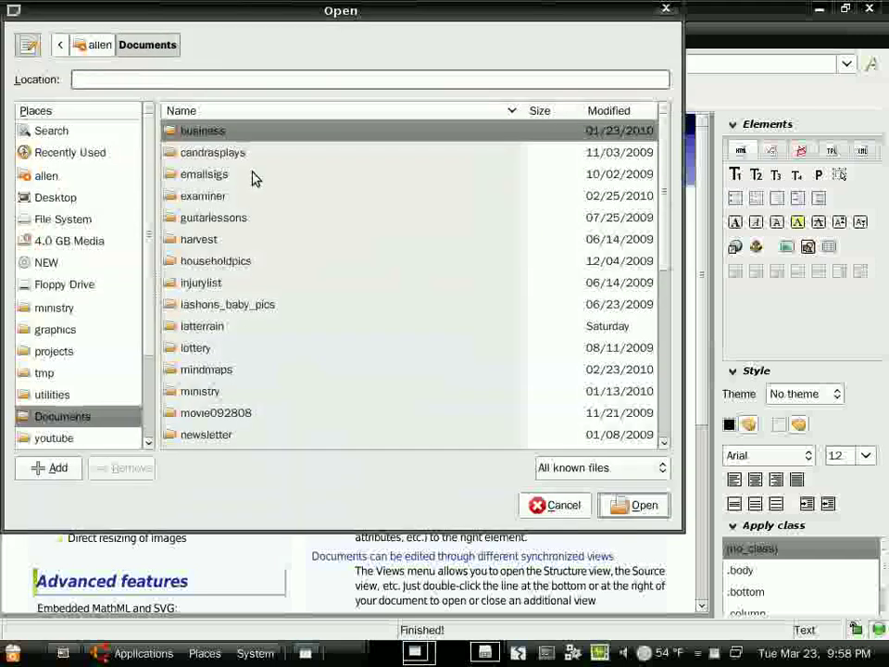
pyautogui.scroll(-5, 64, 398)
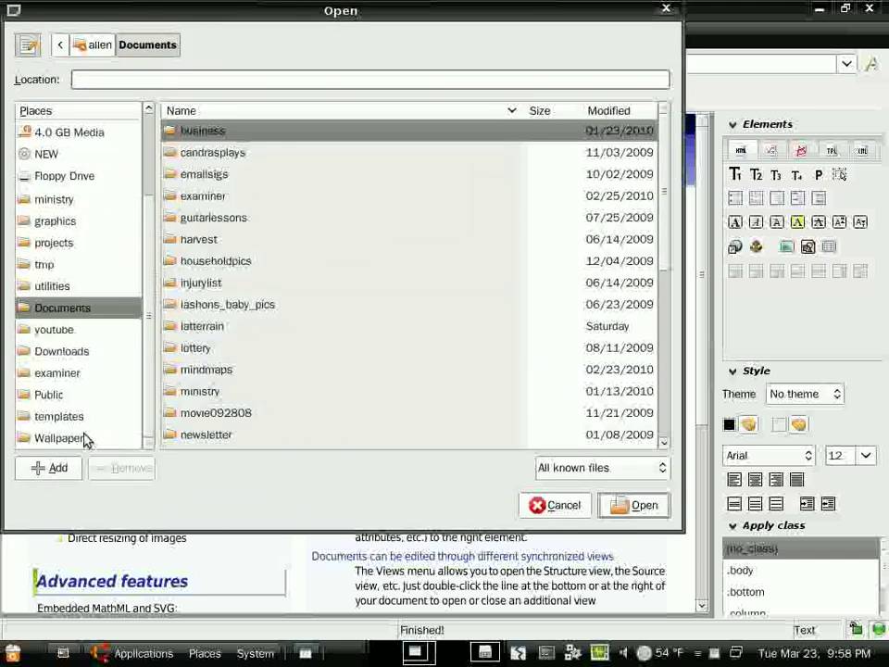
pyautogui.click(74, 418)
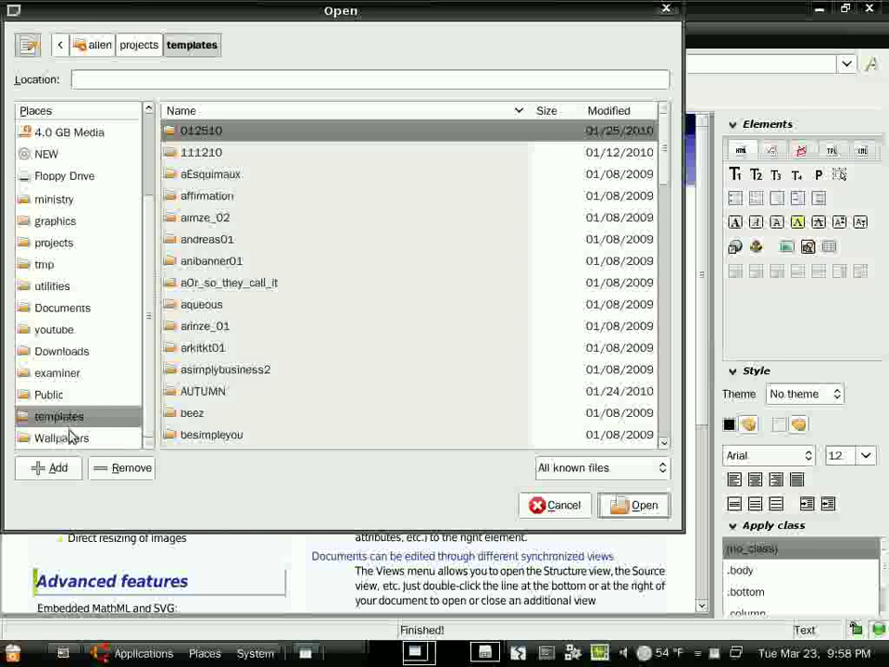
pyautogui.click(589, 112)
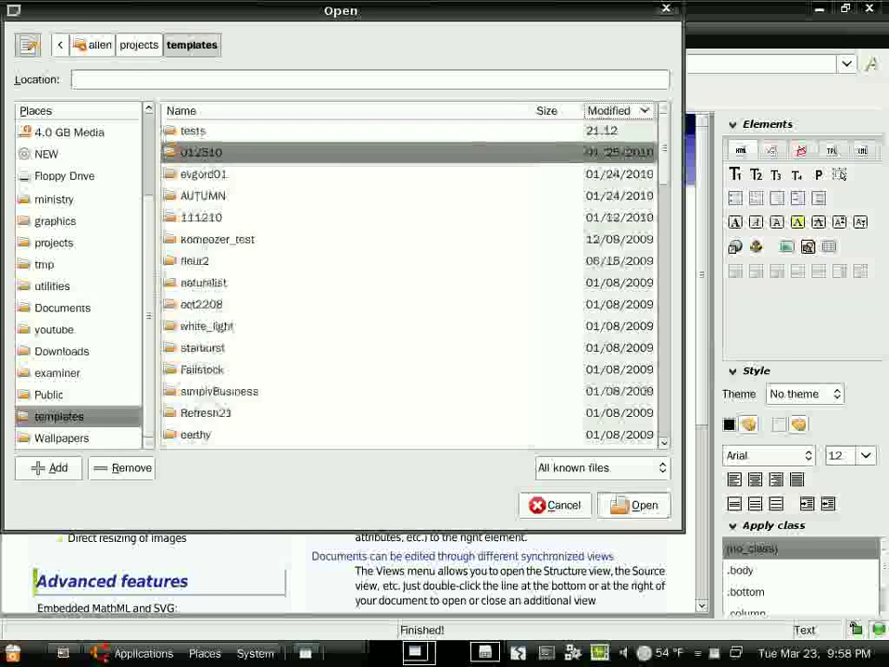
pyautogui.doubleClick(213, 137)
pyautogui.doubleClick(213, 138)
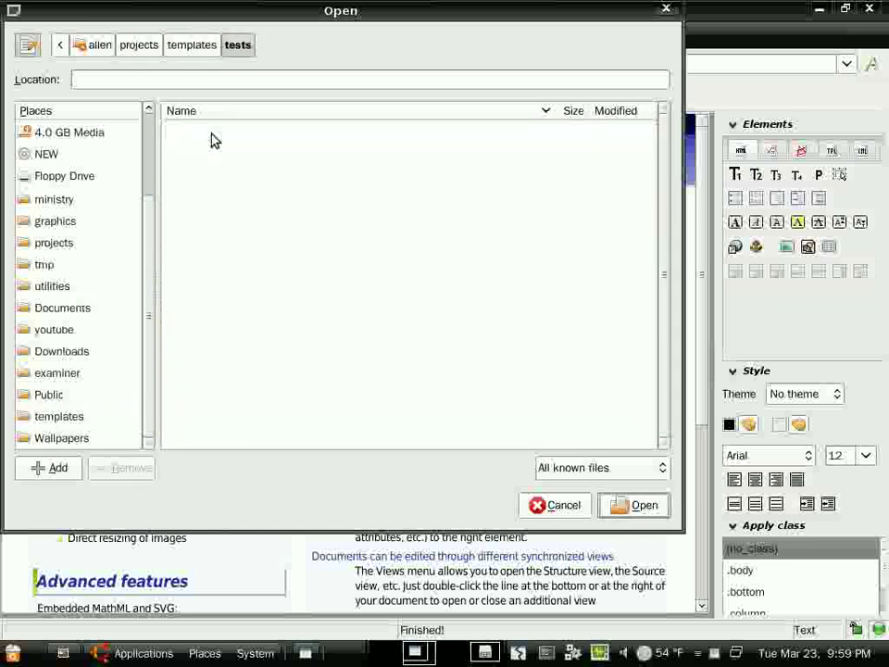
pyautogui.click(226, 161)
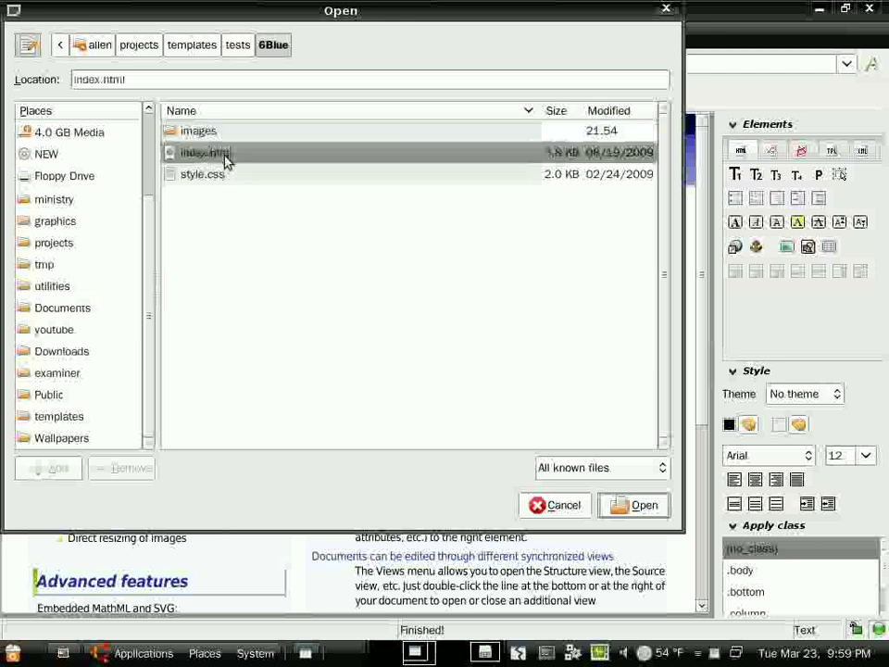
pyautogui.click(645, 508)
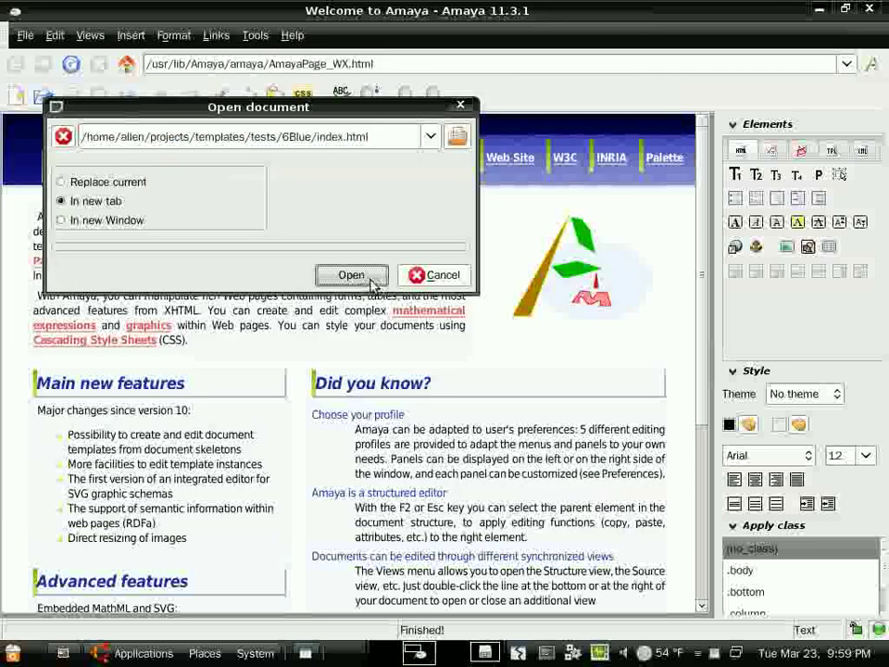
pyautogui.click(361, 278)
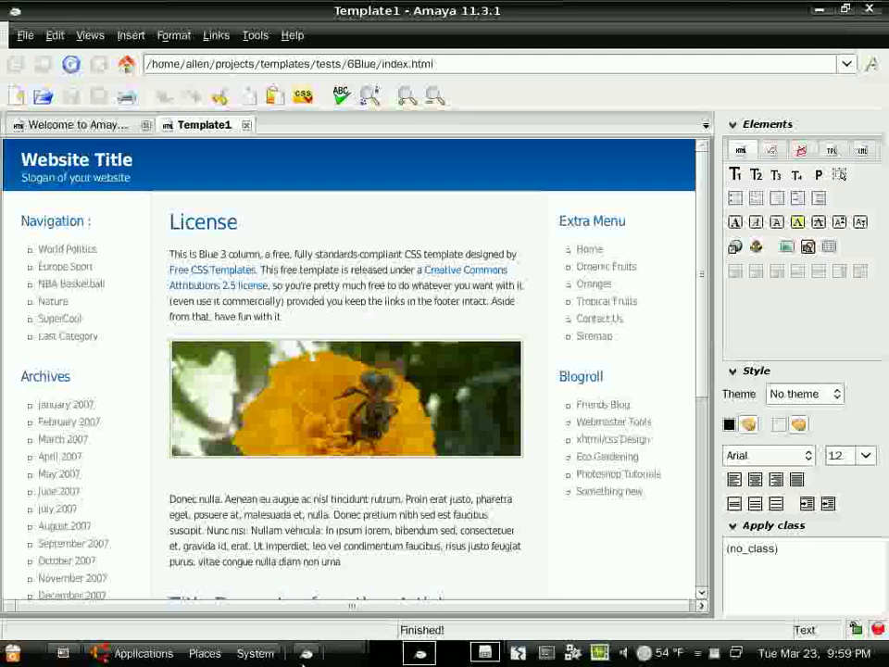
# - Move the Firefox preview window to Desk 1 and return to Amaya's Template1 page
pyautogui.click(310, 653)
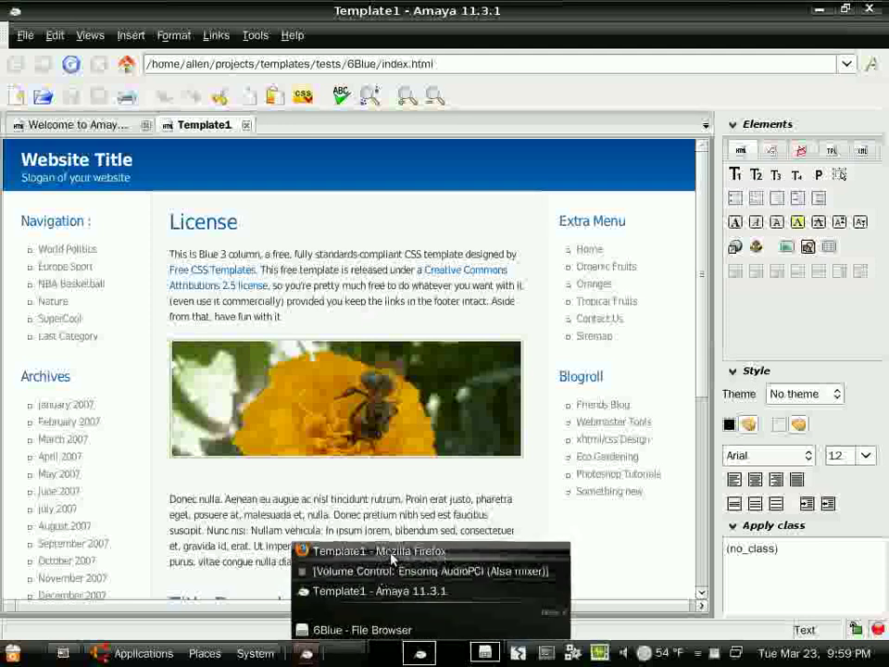
pyautogui.click(352, 549)
pyautogui.rightClick(411, 13)
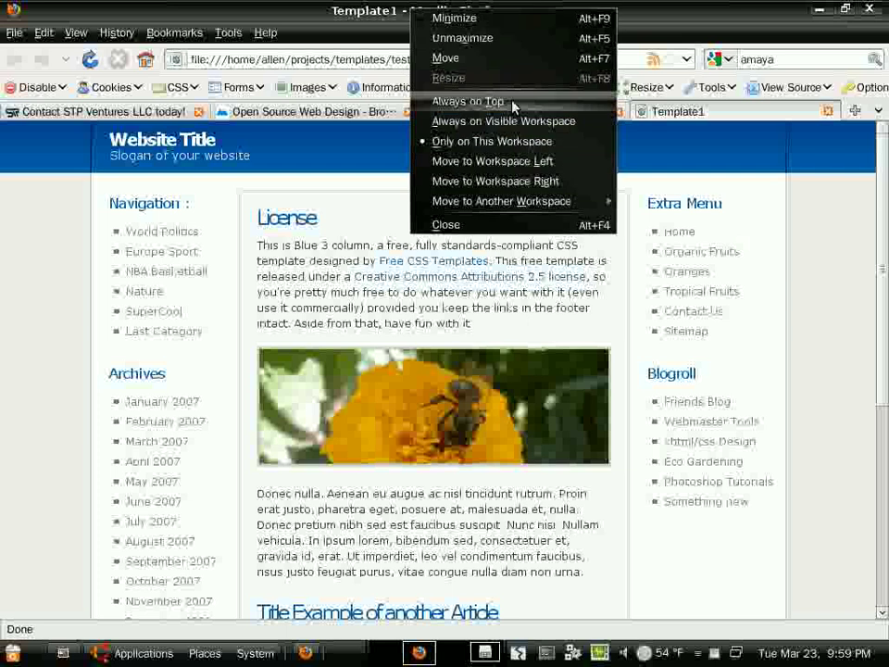
pyautogui.moveTo(556, 201)
pyautogui.click(662, 202)
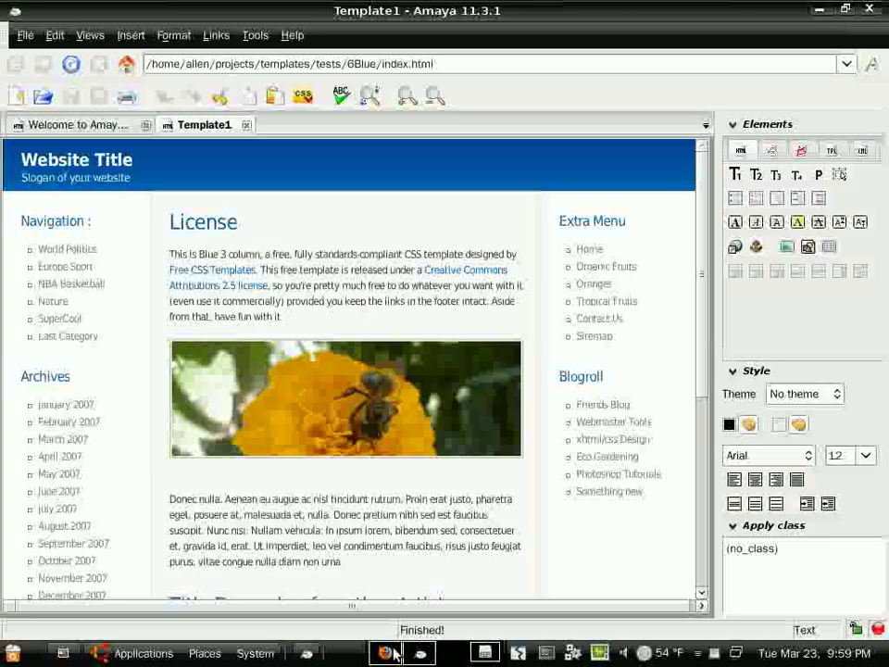
pyautogui.click(387, 653)
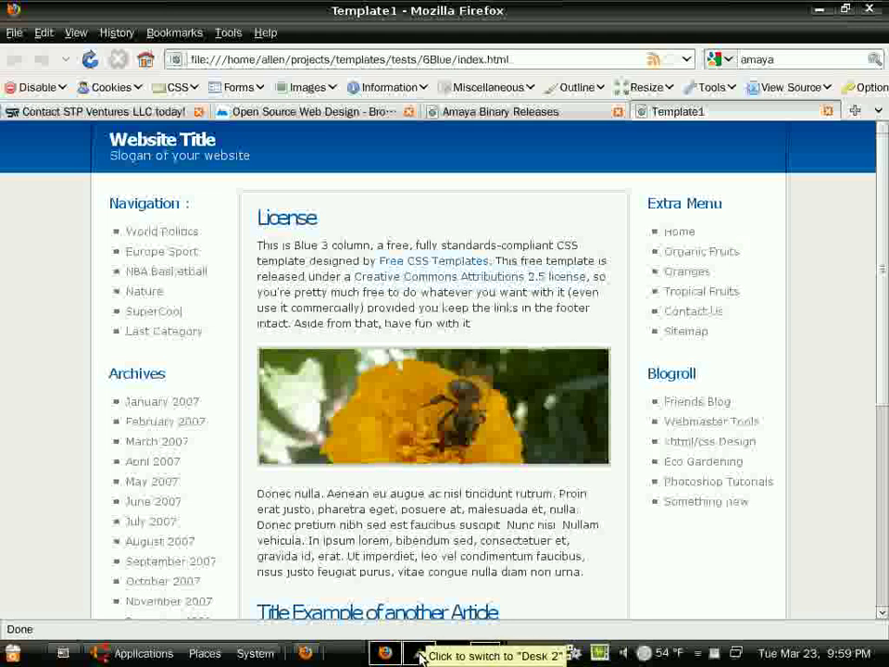
pyautogui.click(417, 653)
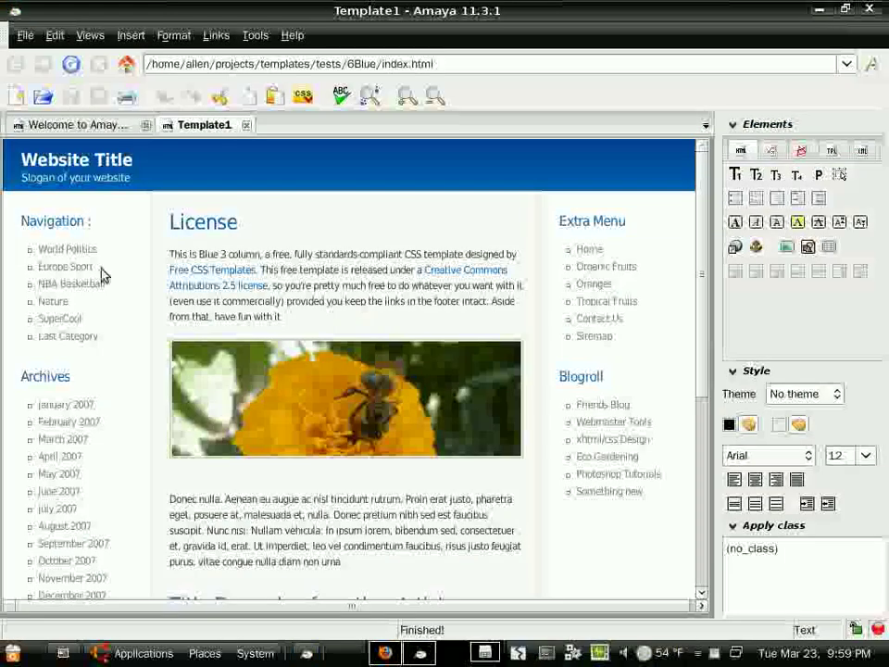
# - Replace the Website Title heading with 'Web Design Using Amaya'
pyautogui.click(19, 162)
pyautogui.doubleClick(18, 162)
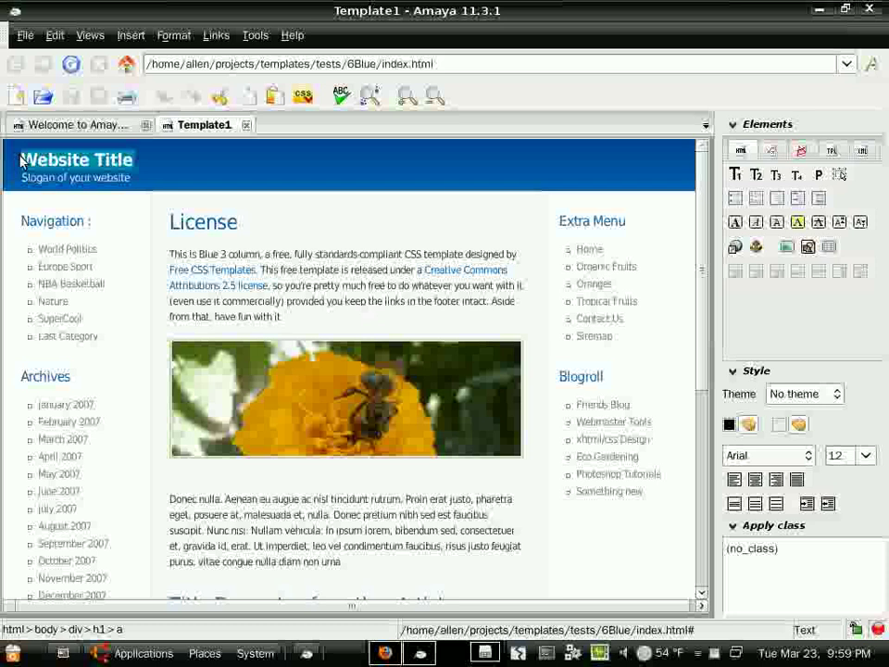
pyautogui.write('Web')
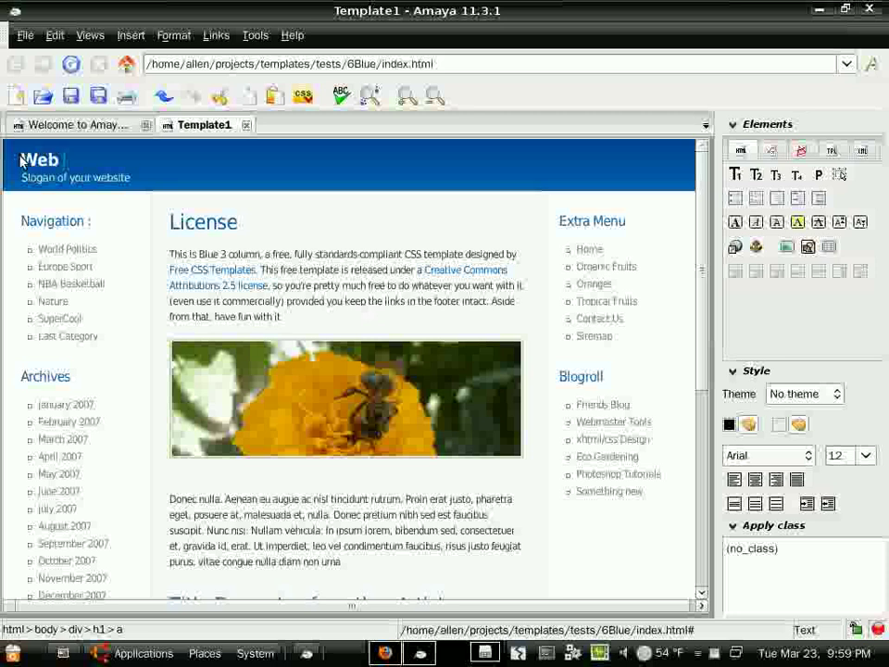
pyautogui.write(' Design Using Ama')
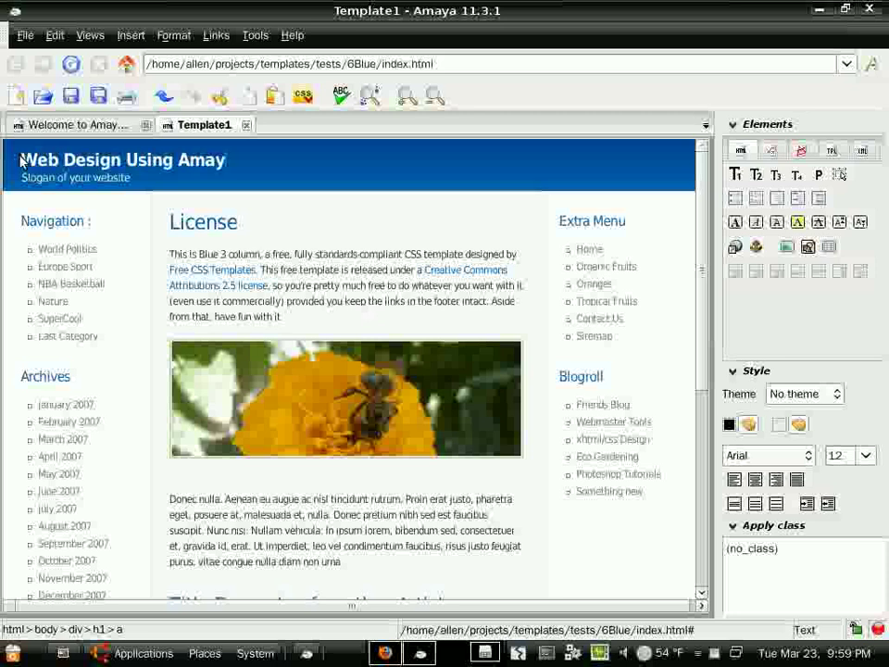
pyautogui.write('ya')
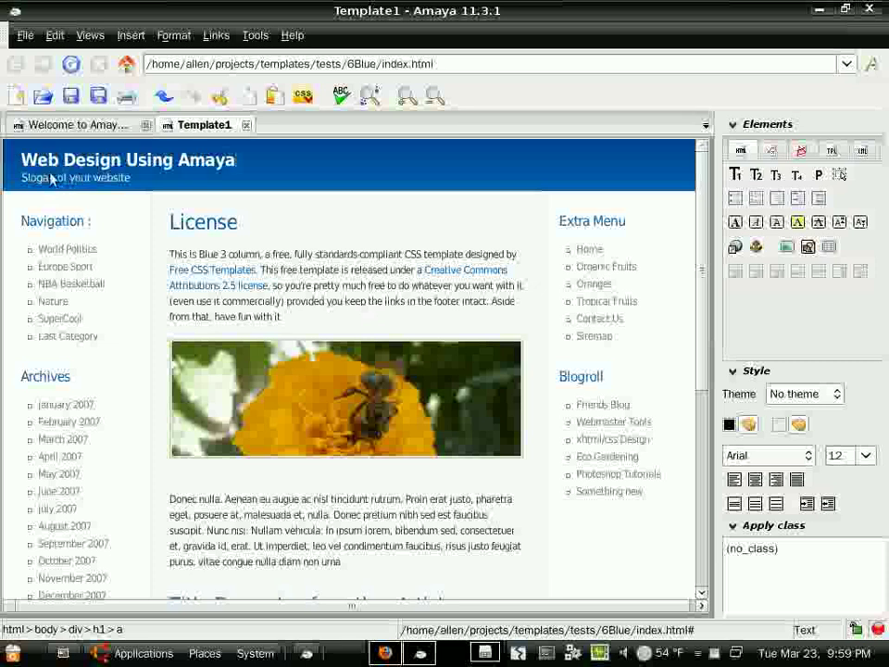
# - Overwrite the placeholder slogan with 'Youtube Tutorials for Web Designers'
pyautogui.moveTo(22, 177); pyautogui.dragTo(132, 182)
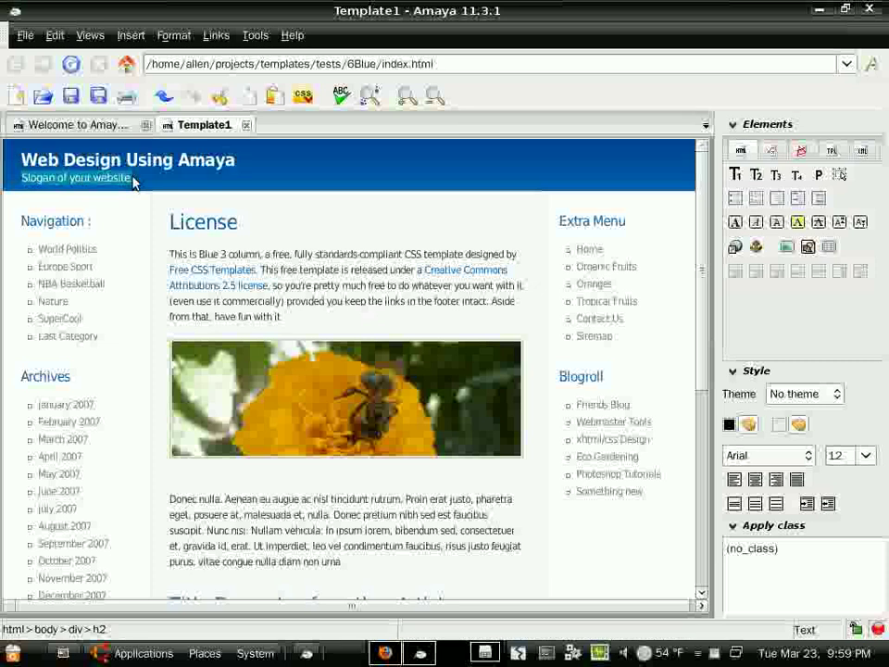
pyautogui.write('Youtube Tut')
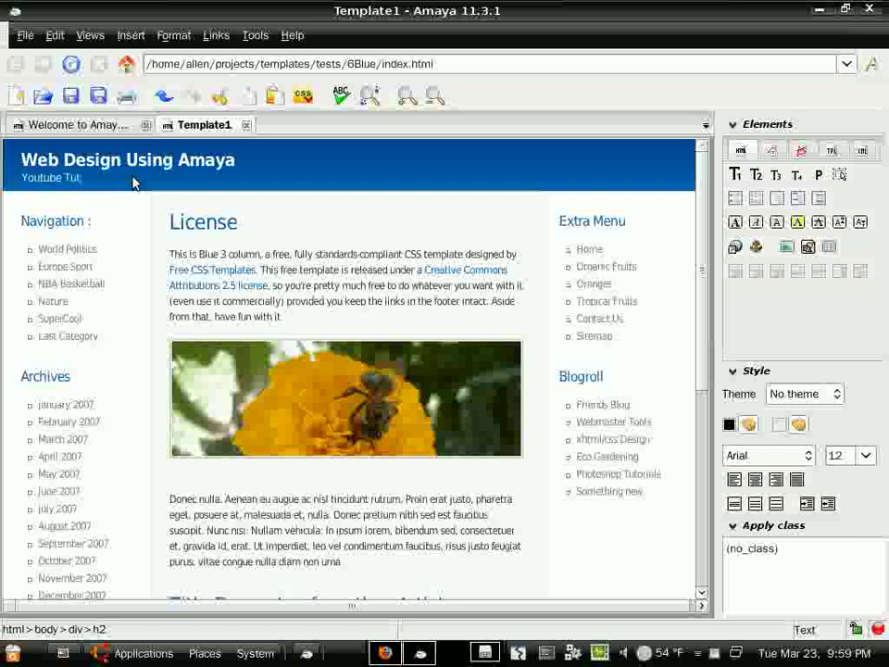
pyautogui.write('orials')
pyautogui.write('for Web Designers')
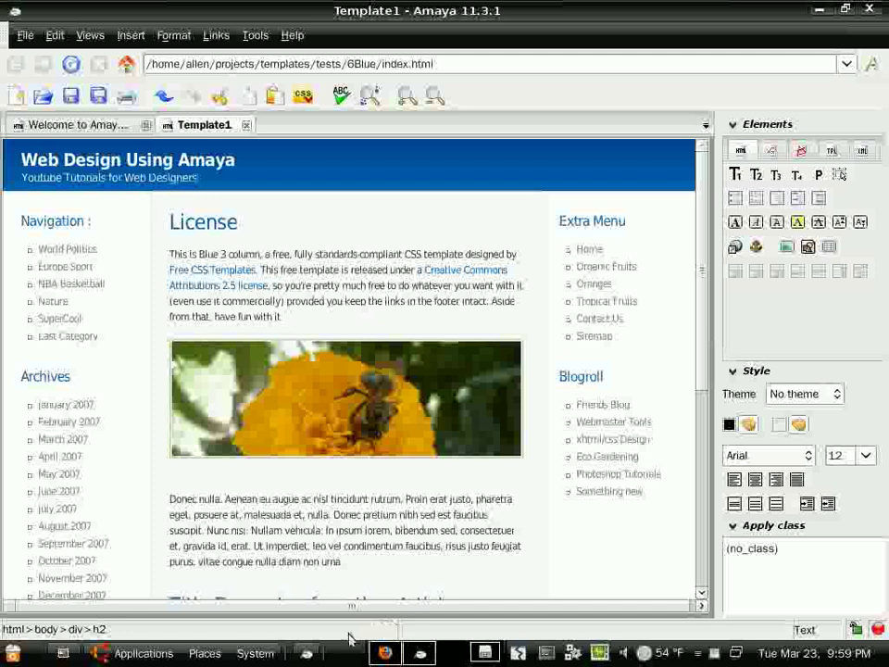
# - Rename the Navigation heading to Links and change the first two items to Home and About Us
pyautogui.doubleClick(33, 227)
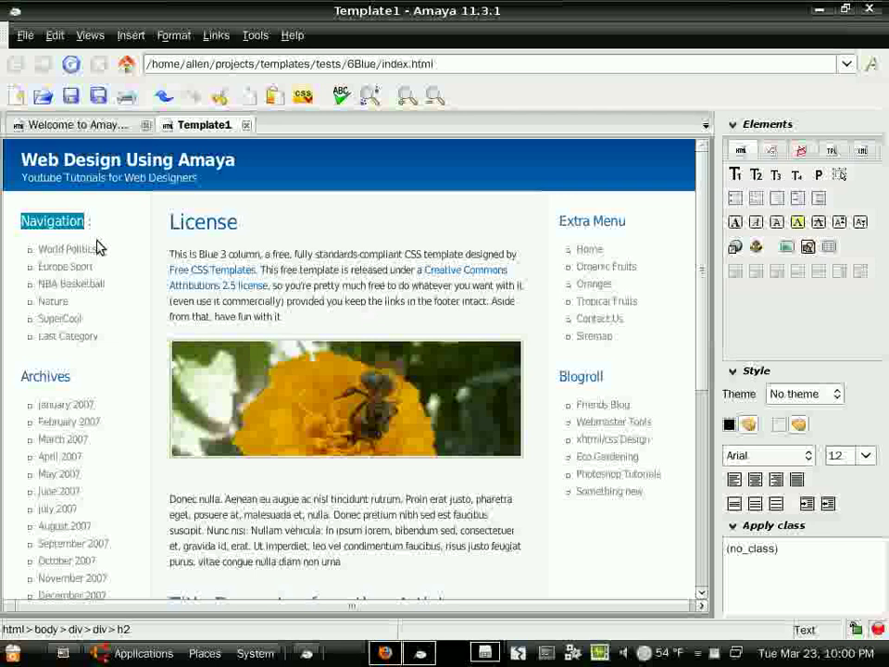
pyautogui.write('Links')
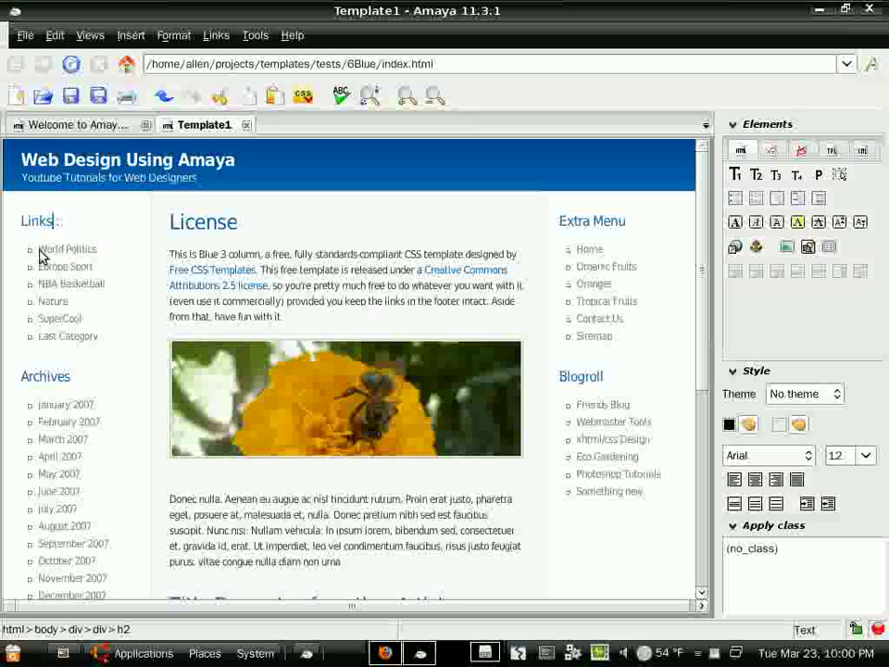
pyautogui.moveTo(40, 248); pyautogui.dragTo(141, 245)
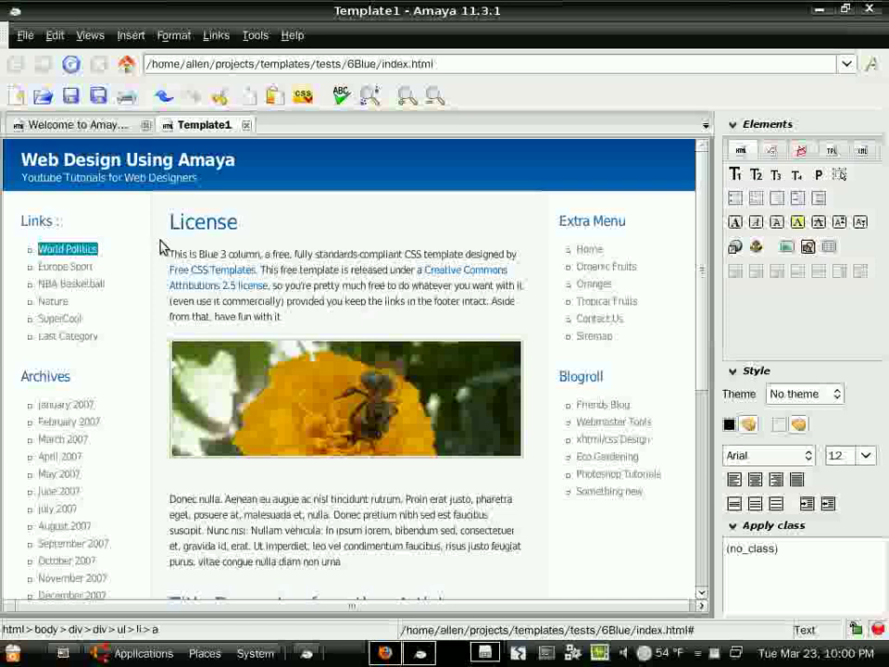
pyautogui.write('Home')
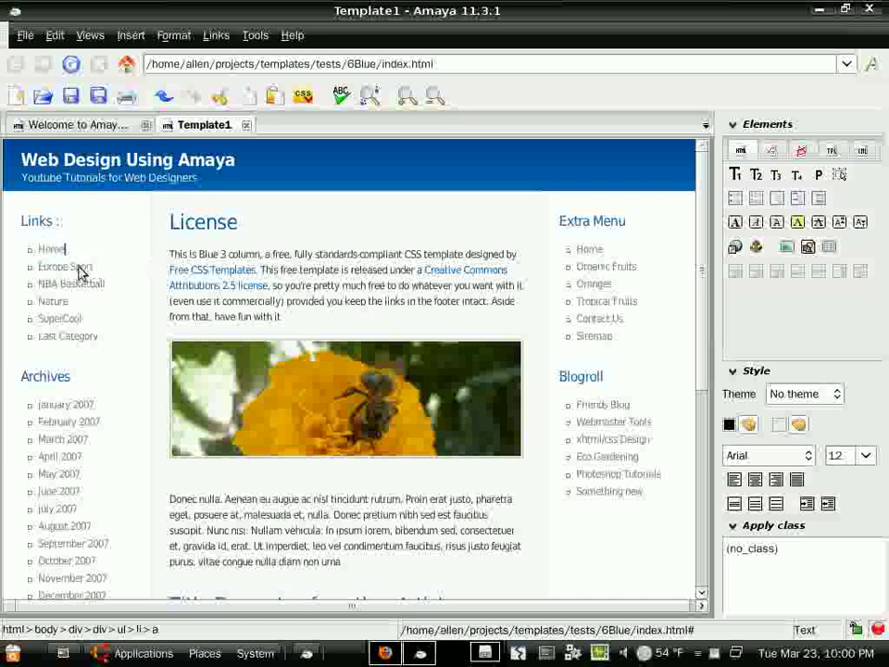
pyautogui.moveTo(37, 269); pyautogui.dragTo(92, 269)
pyautogui.click(92, 269)
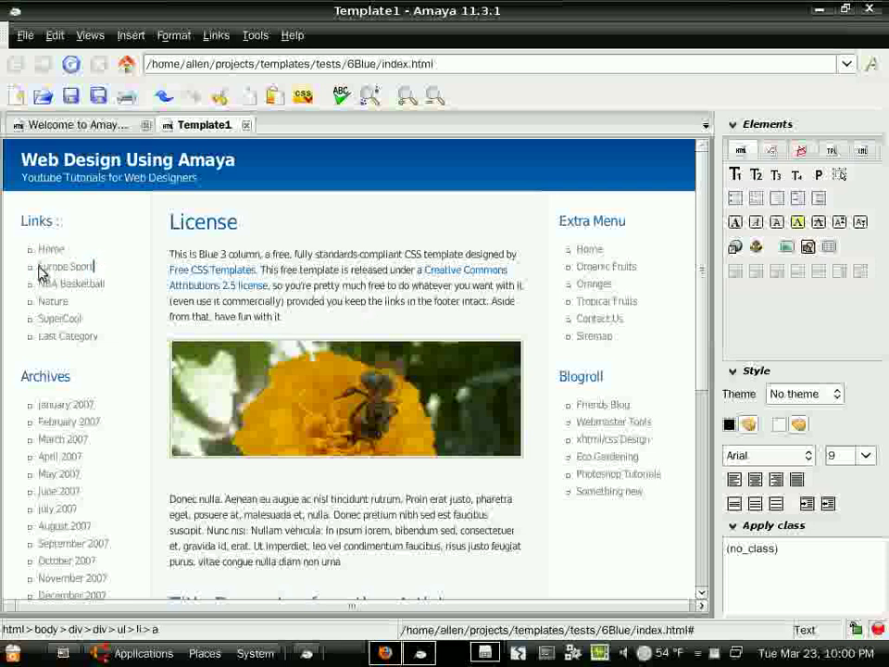
pyautogui.moveTo(41, 266); pyautogui.dragTo(90, 269)
pyautogui.write('europ')
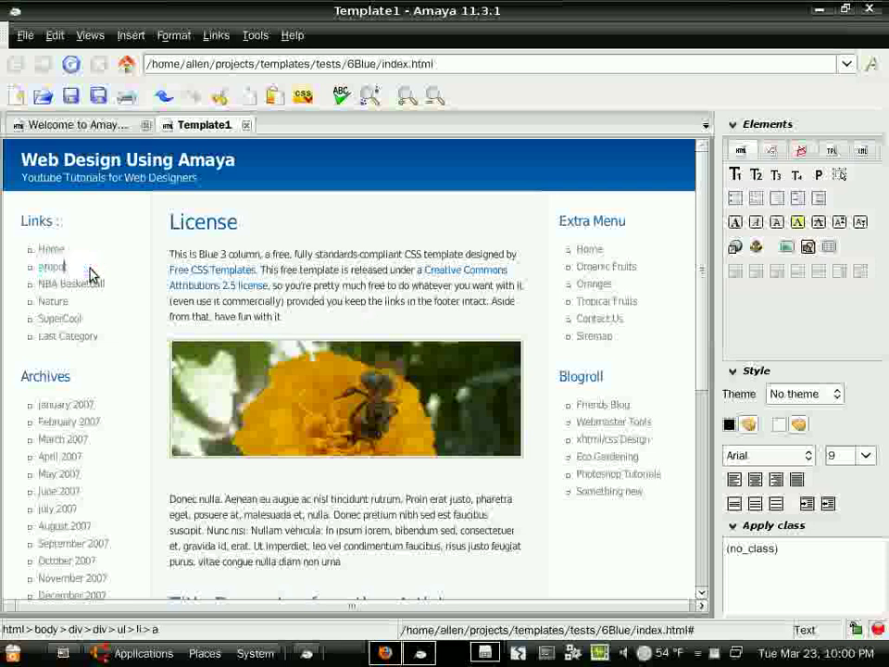
pyautogui.write('bout Us')
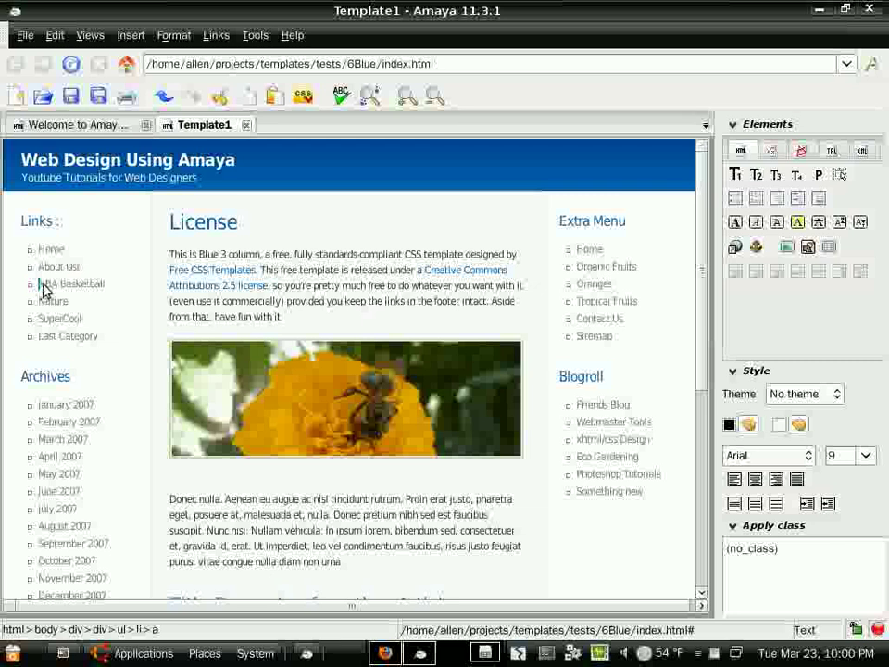
# - Change the remaining items to Kompozer, Amaya and Contact Us, and delete Last Category
pyautogui.moveTo(41, 289); pyautogui.dragTo(103, 291)
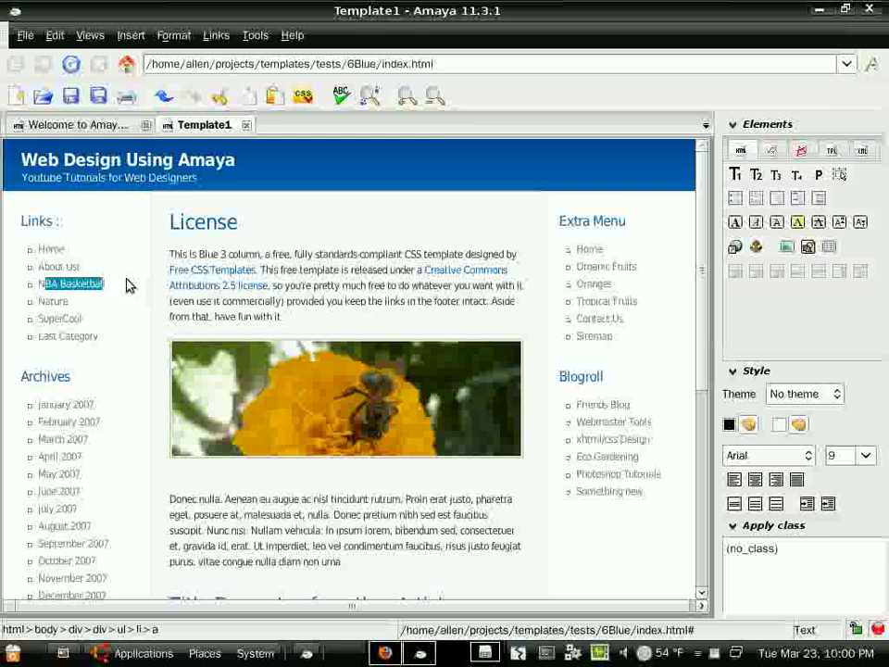
pyautogui.press('BackSpace')
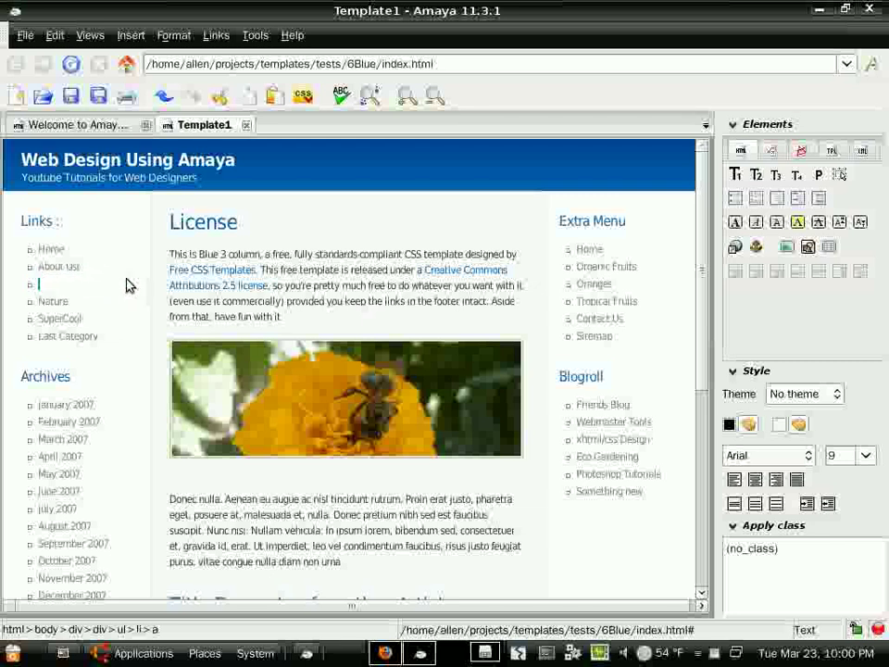
pyautogui.write('Kompozer')
pyautogui.click(46, 304)
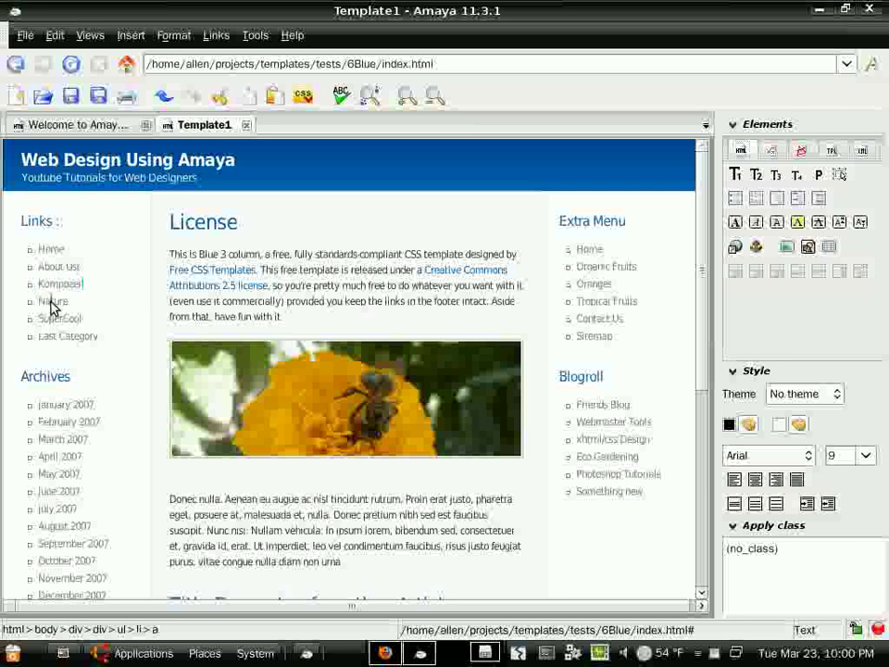
pyautogui.moveTo(40, 303); pyautogui.dragTo(73, 306)
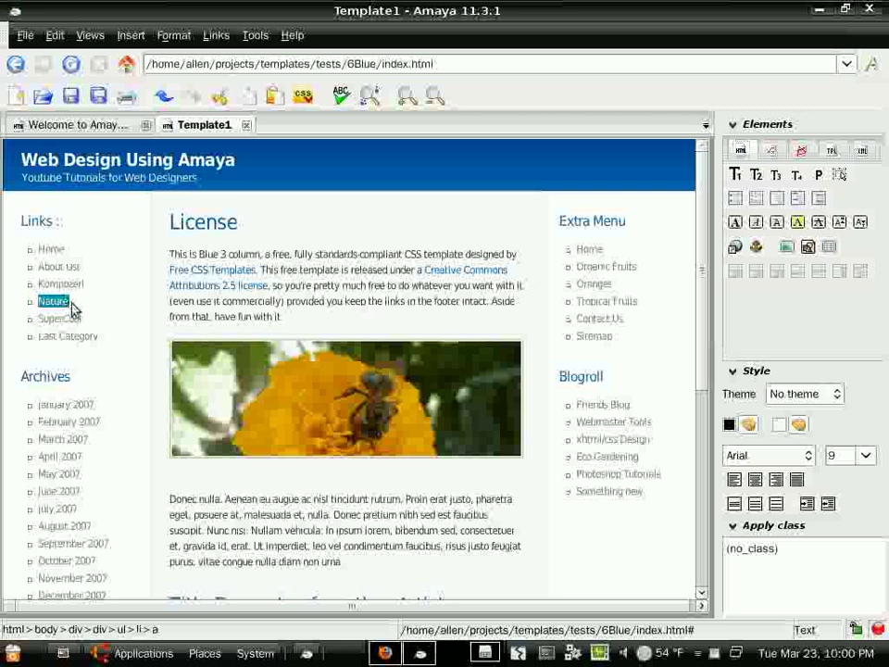
pyautogui.write('Amaya')
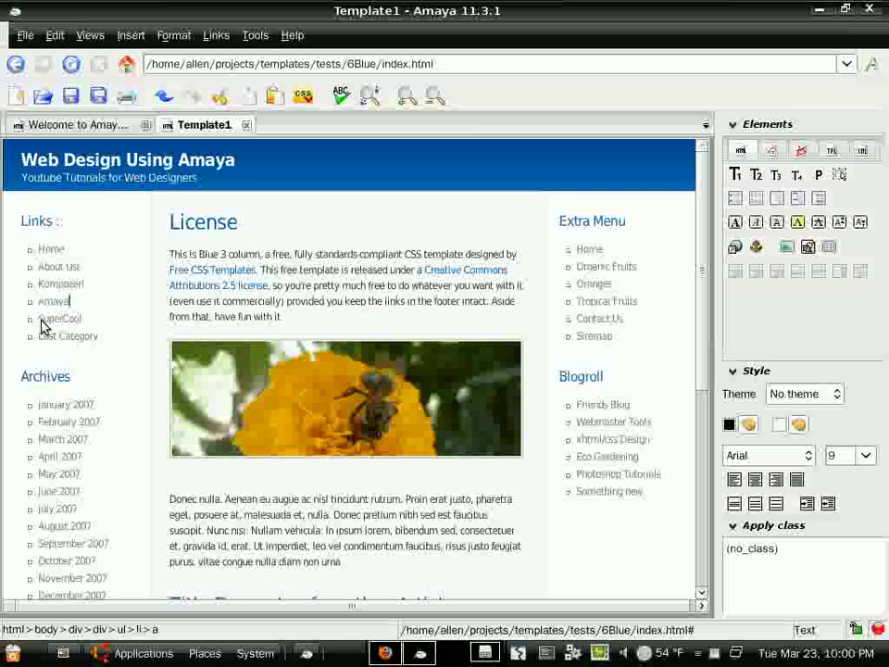
pyautogui.moveTo(42, 321); pyautogui.dragTo(100, 320)
pyautogui.write('Coy')
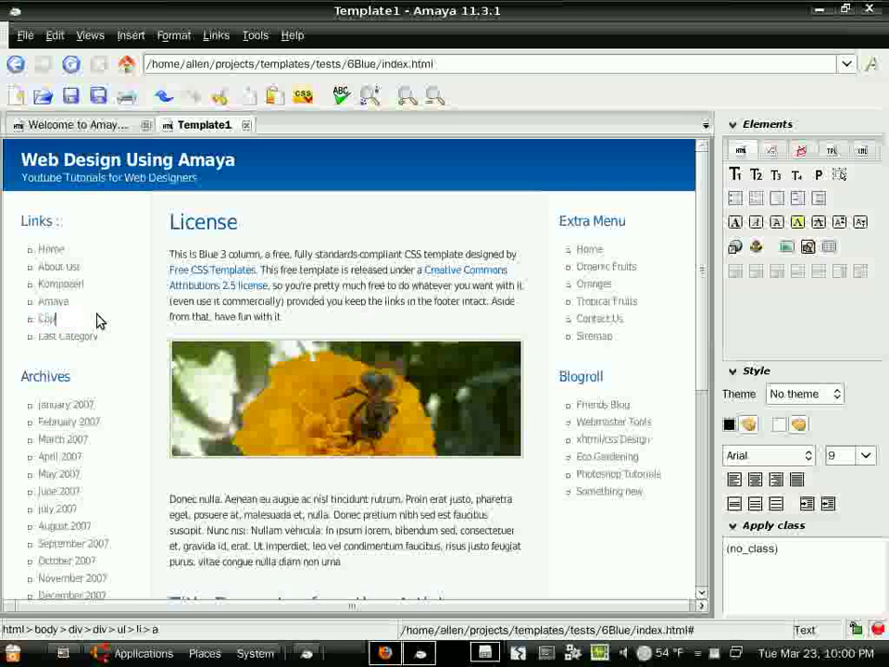
pyautogui.write('yl')
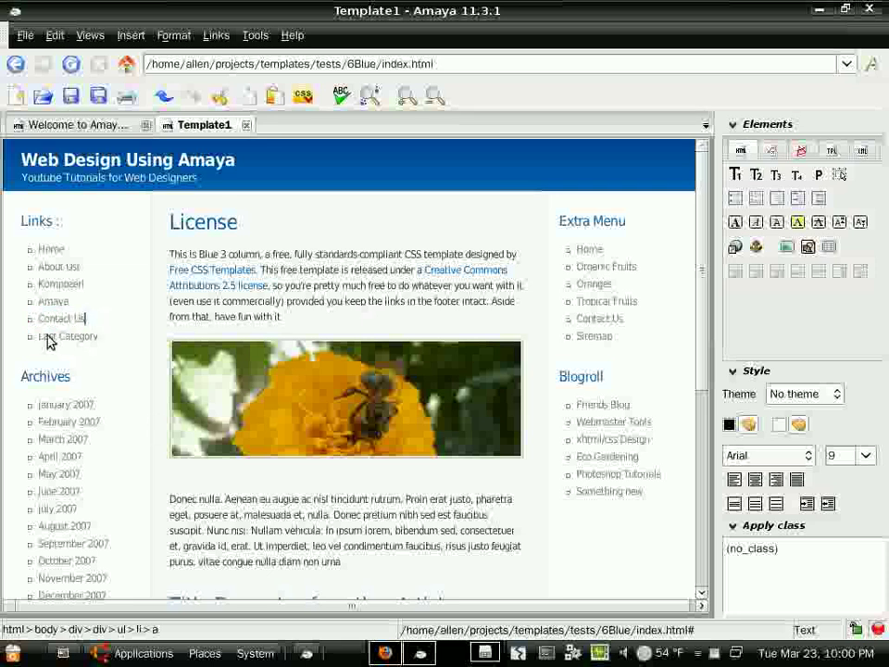
pyautogui.moveTo(97, 341); pyautogui.dragTo(28, 339)
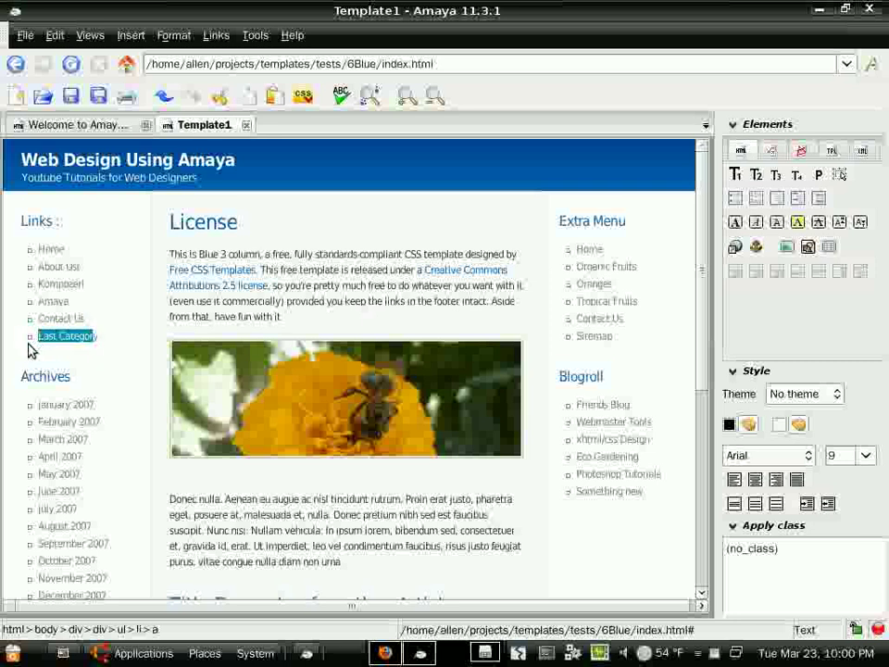
pyautogui.press('BackSpace')
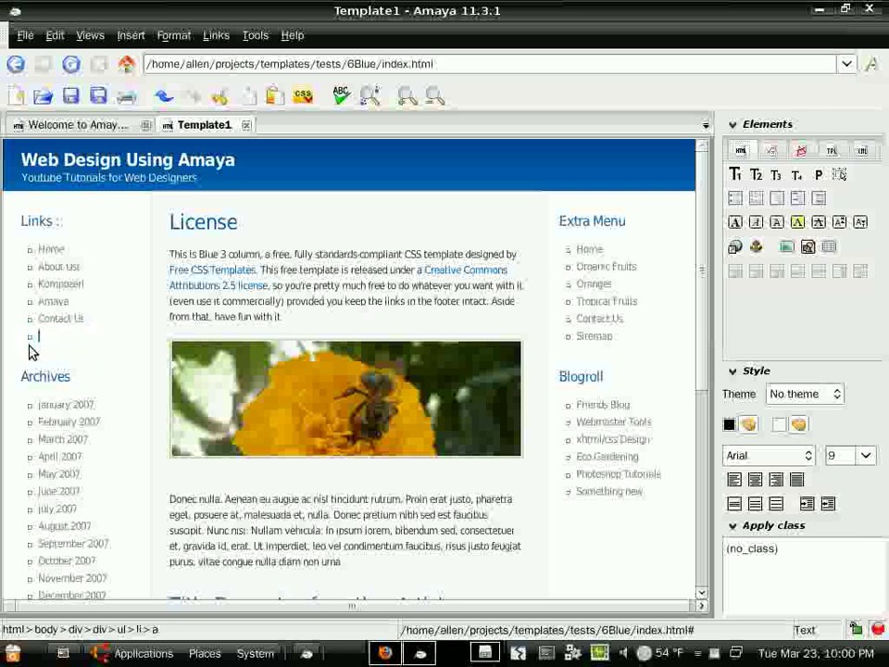
pyautogui.press('BackSpace')
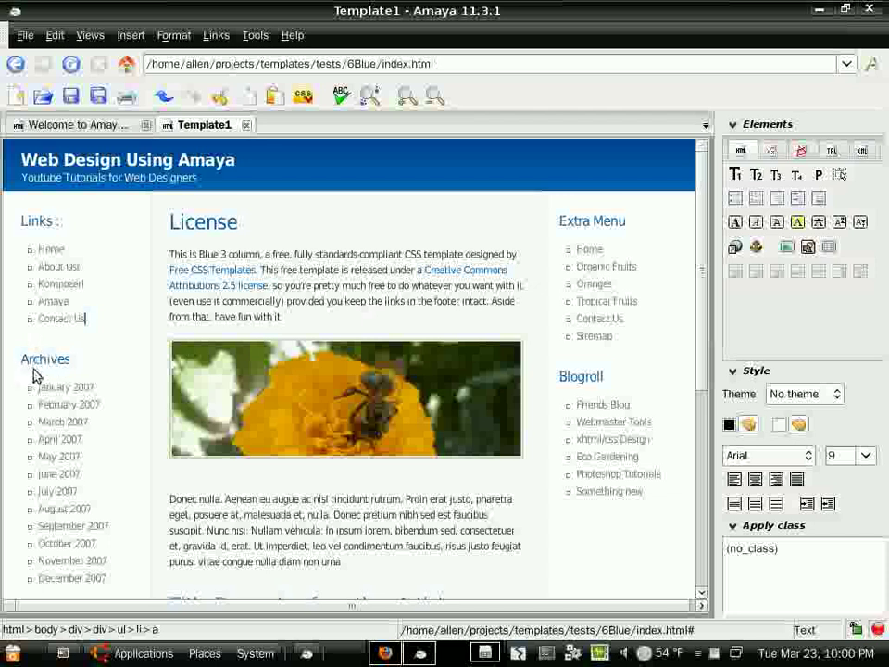
# - Delete the Archives heading from the left sidebar
pyautogui.moveTo(22, 361); pyautogui.dragTo(60, 363)
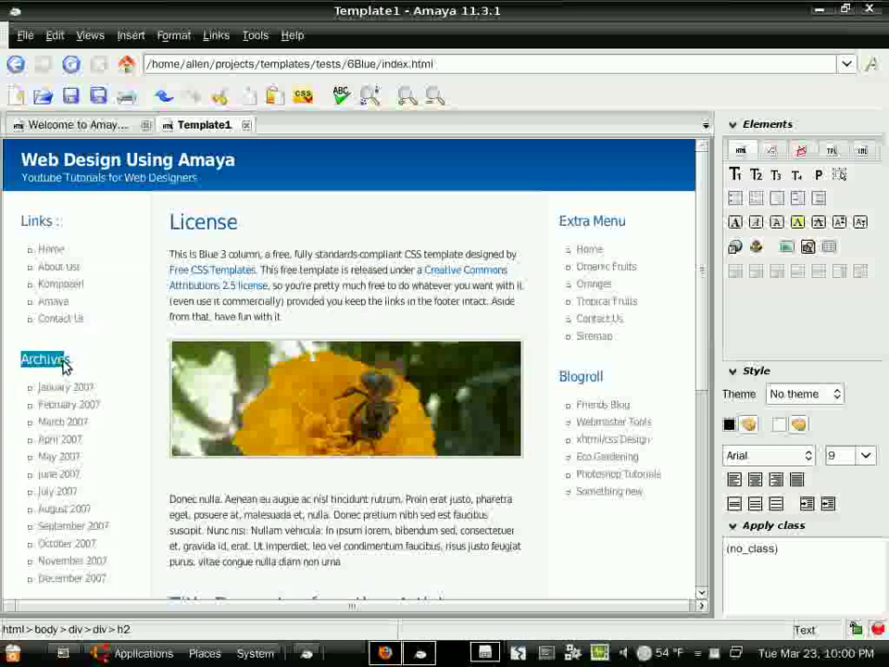
pyautogui.click(64, 364)
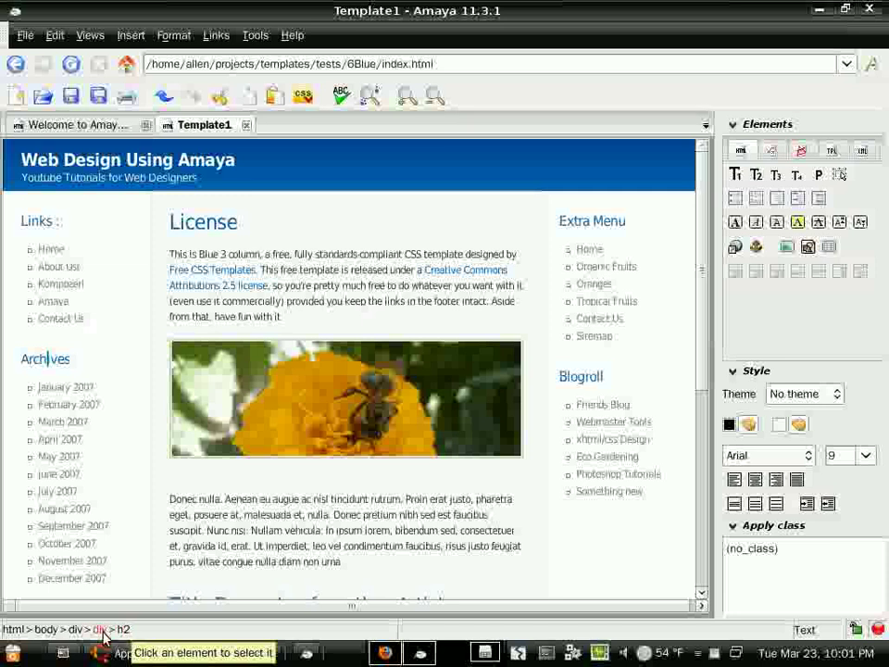
pyautogui.click(100, 630)
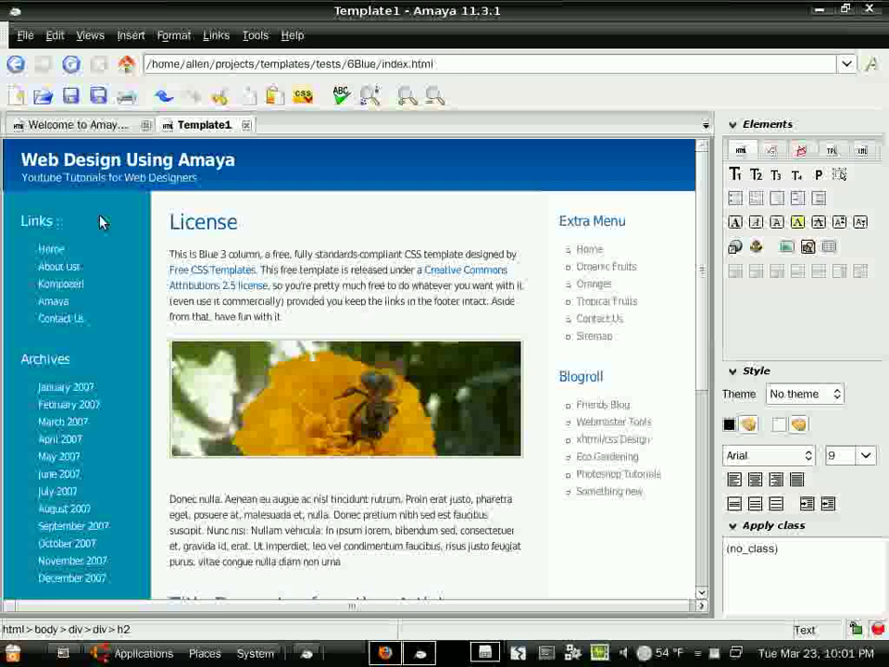
pyautogui.click(121, 630)
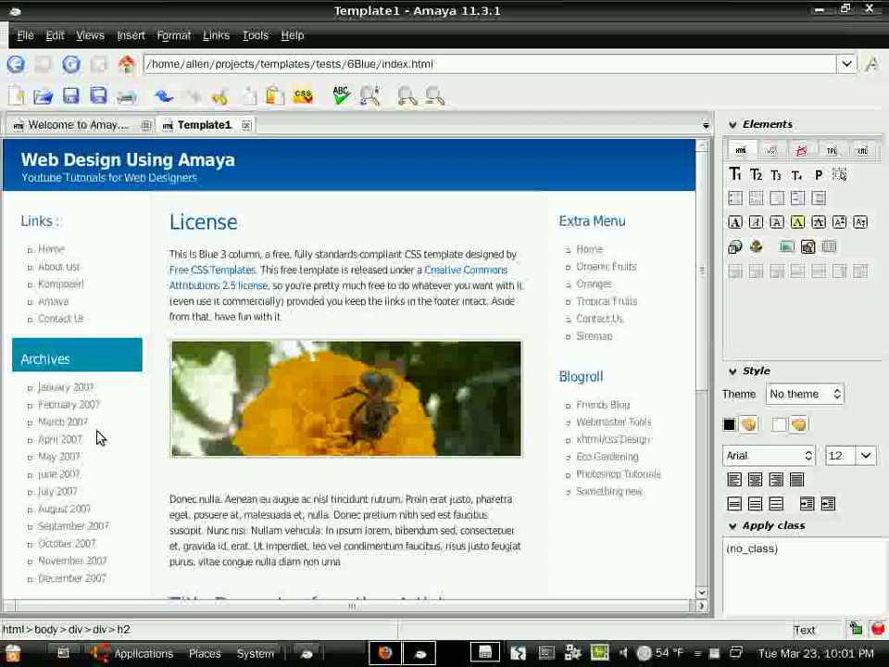
pyautogui.press('Delete')
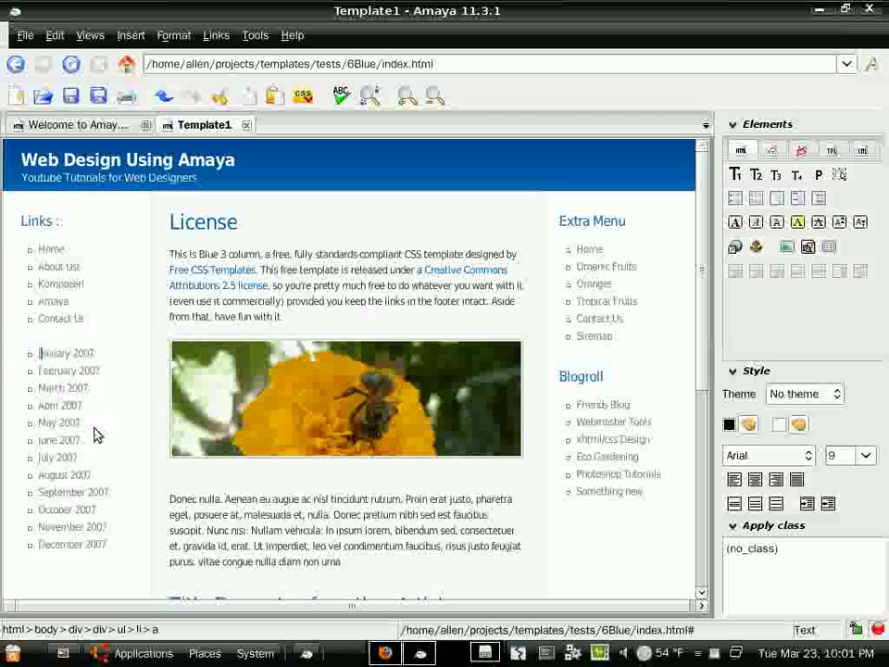
# - Delete the January–December 2007 month list and its leftover empty item
pyautogui.keyDown('shift'); pyautogui.click(111, 550); pyautogui.keyUp('shift')
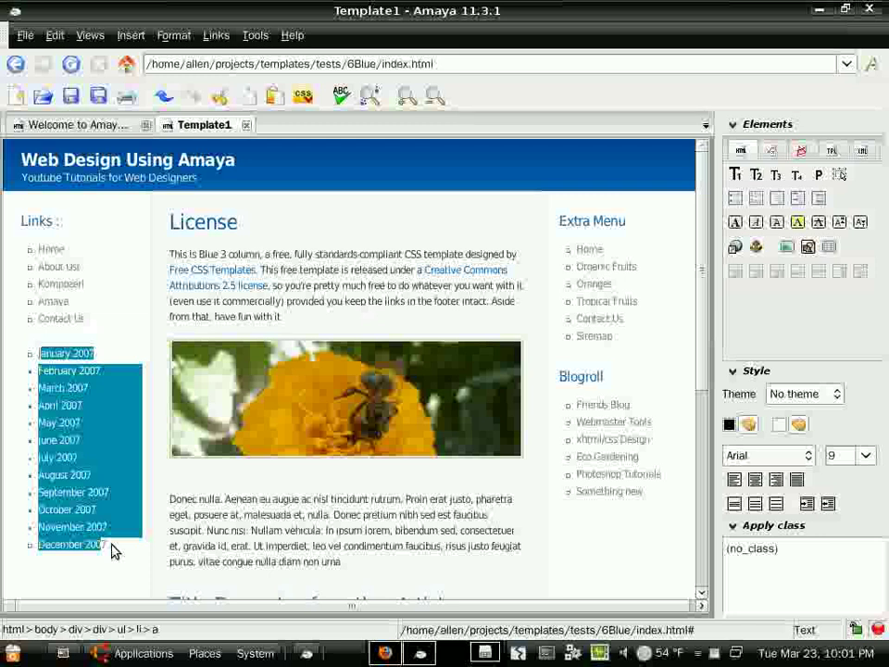
pyautogui.press('Delete')
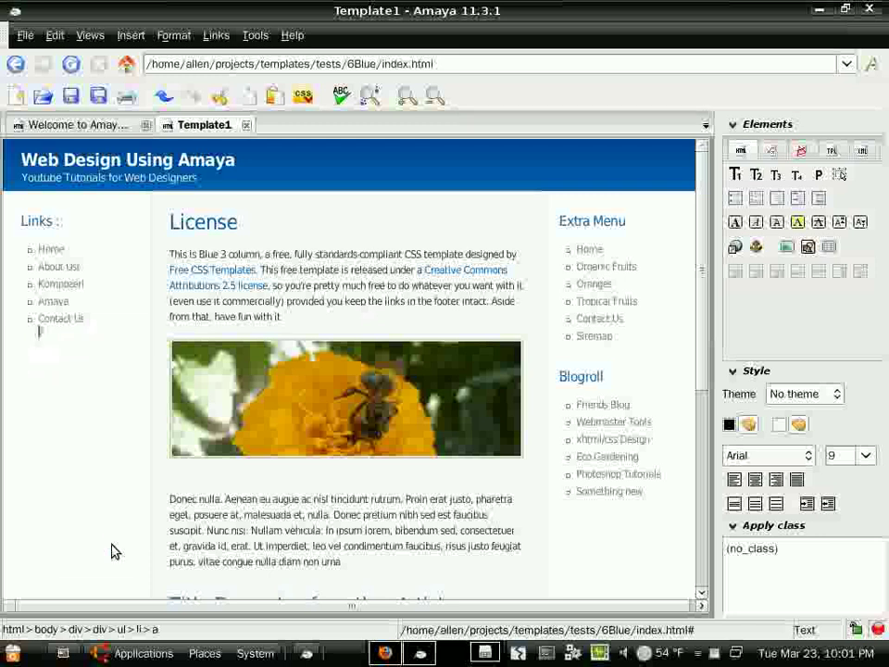
pyautogui.press('BackSpace')
# - Rename the Blogroll heading in the right sidebar to Quote of the Day
pyautogui.moveTo(561, 222); pyautogui.dragTo(627, 226)
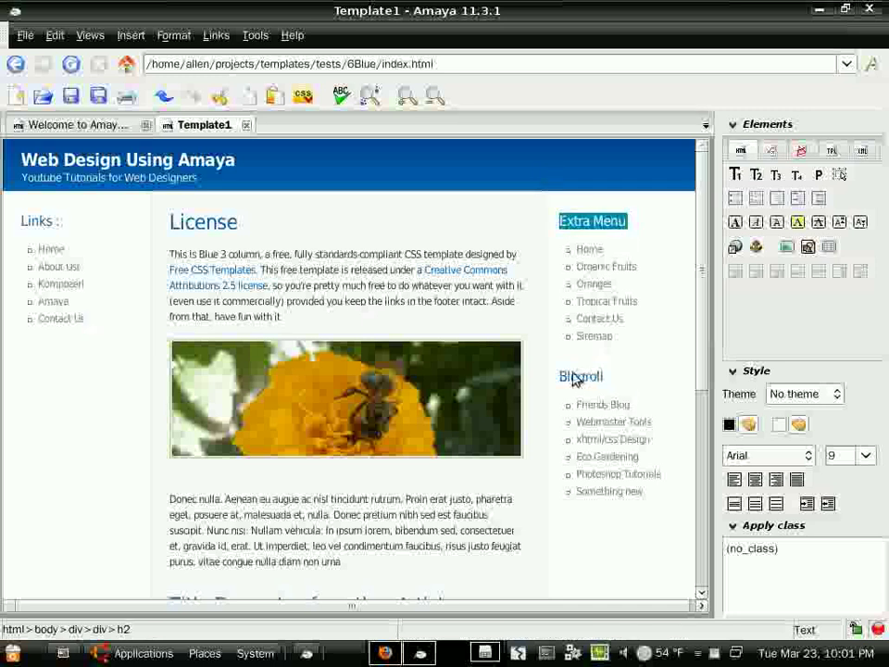
pyautogui.moveTo(561, 377); pyautogui.dragTo(612, 379)
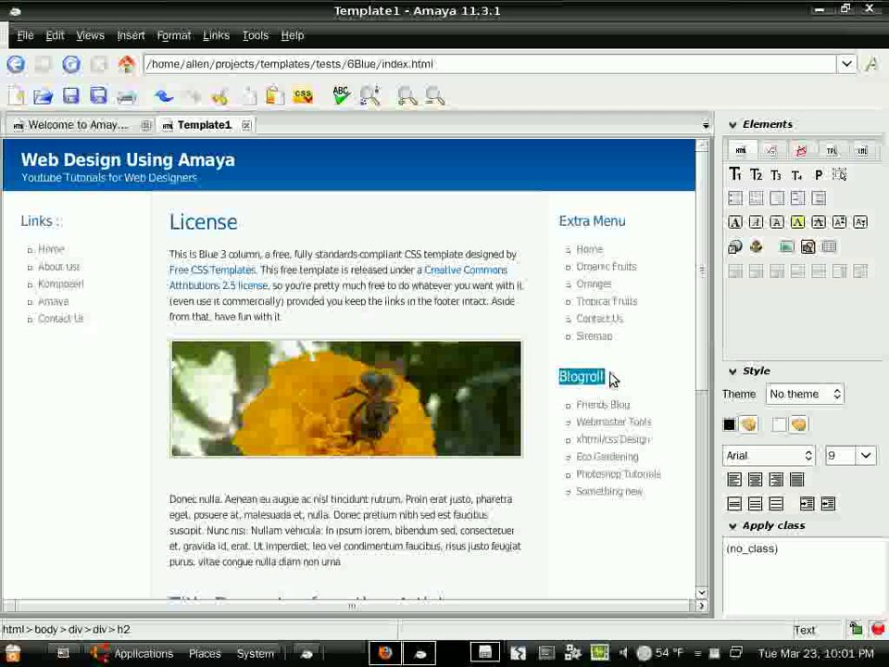
pyautogui.write('O')
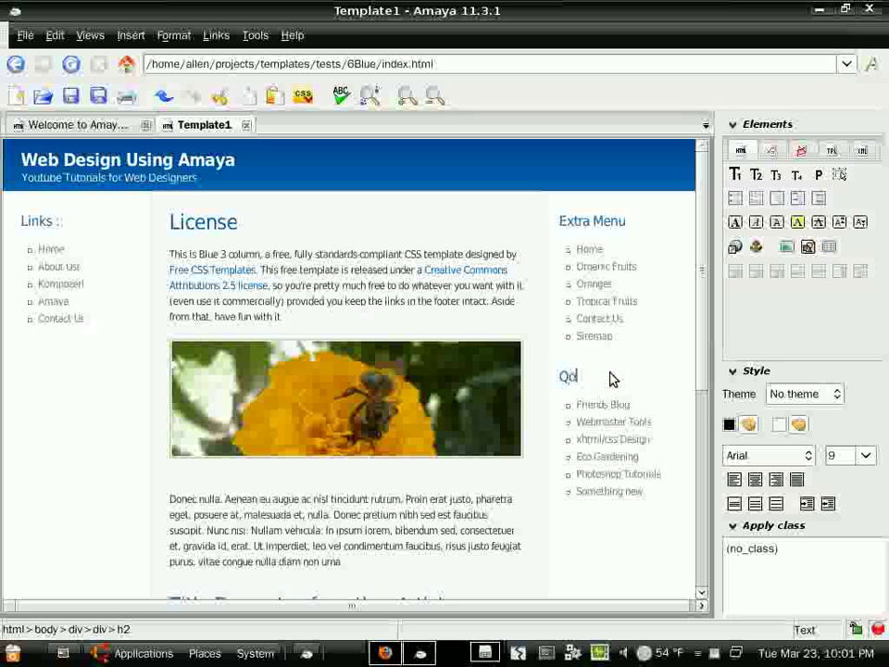
pyautogui.write('uote of the ')
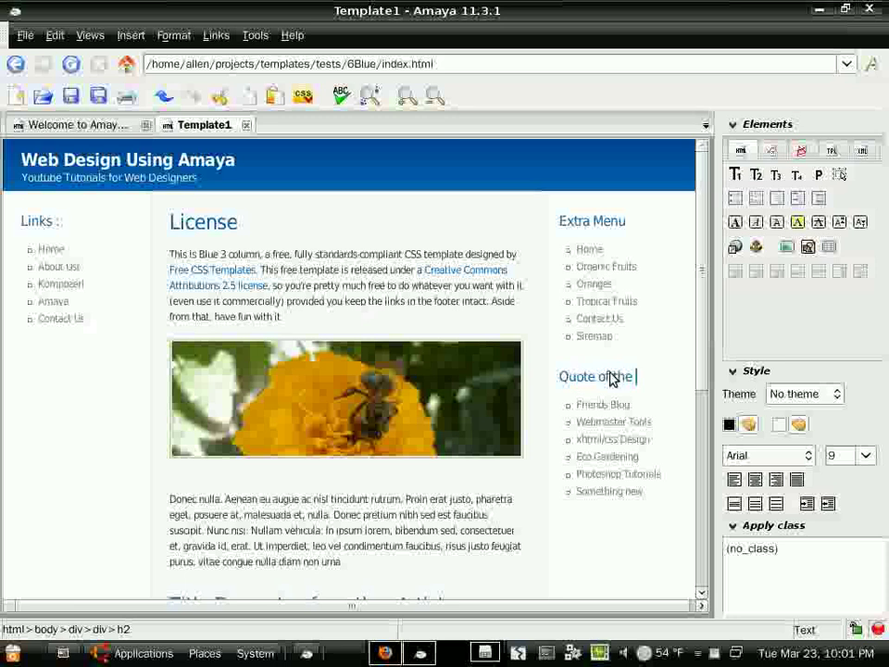
pyautogui.write('Day')
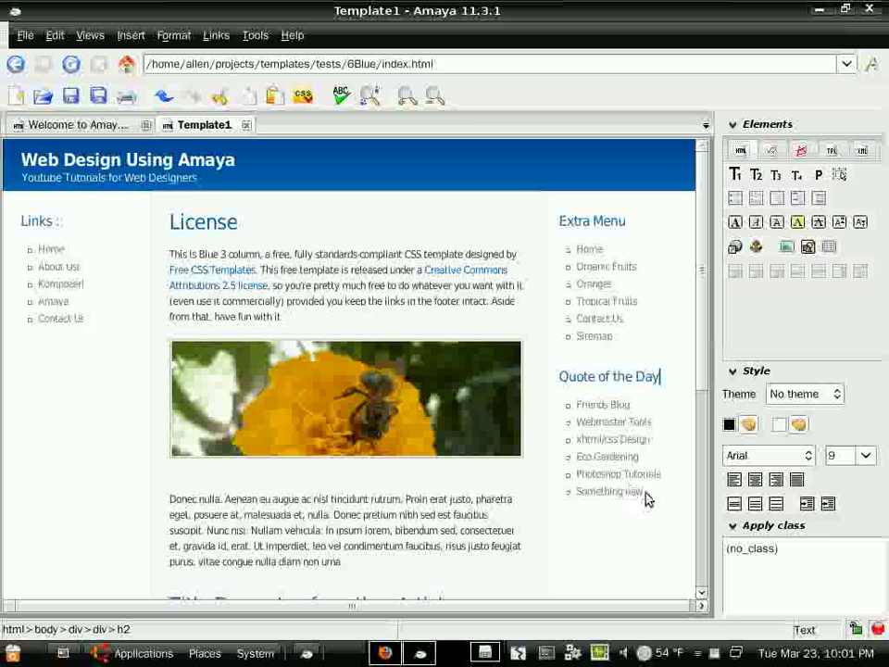
# - Replace the six links under it with the line "Help me Help You"
pyautogui.moveTo(647, 498); pyautogui.dragTo(576, 410)
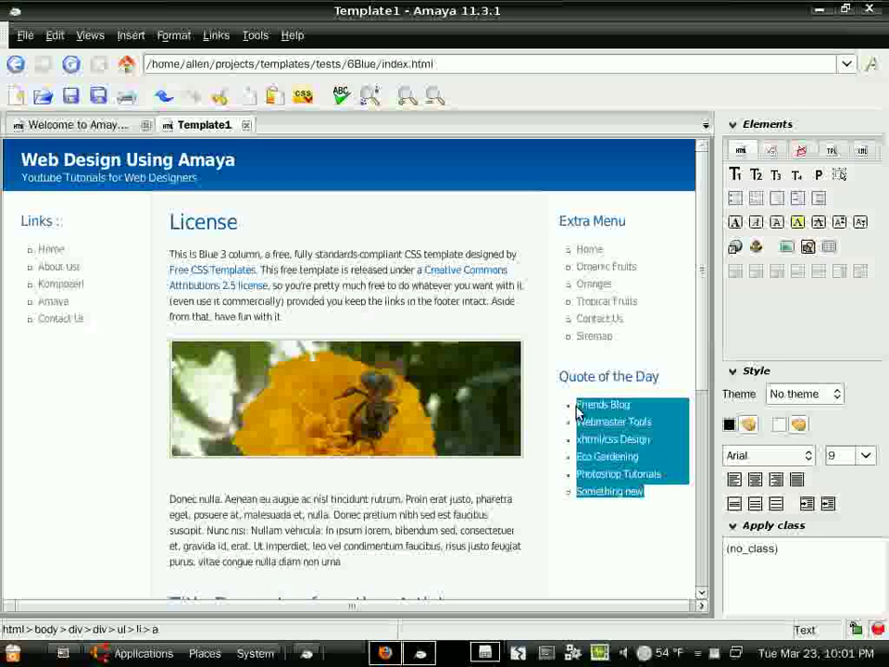
pyautogui.press('Delete')
pyautogui.press('Return')
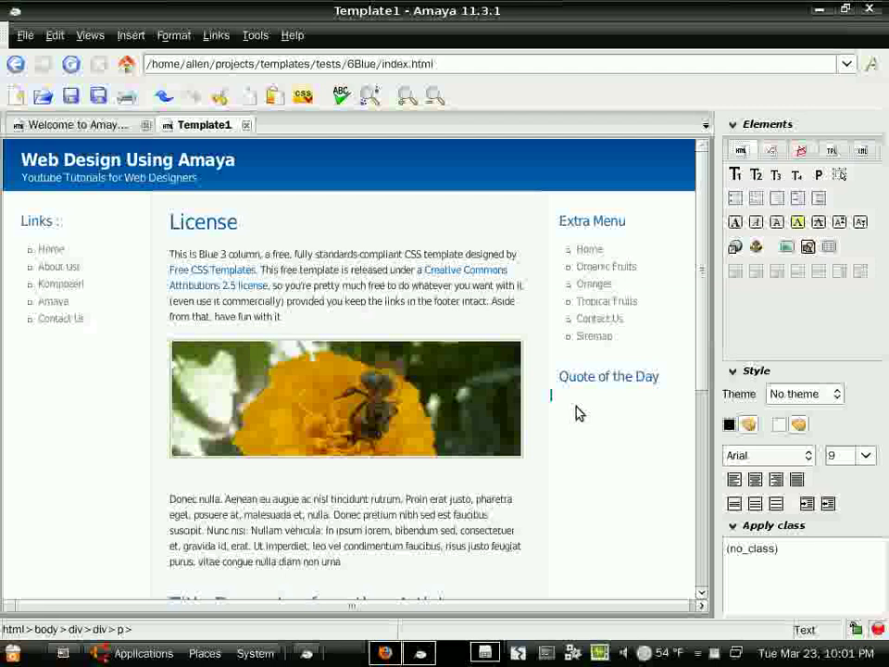
pyautogui.write('"Help me Help You"')
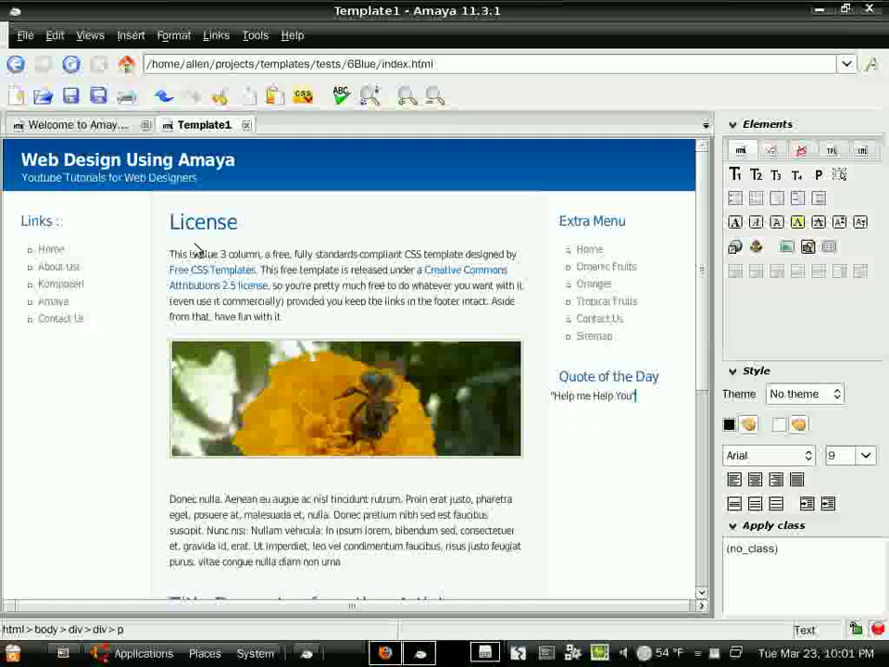
# - Overwrite the License heading with 'Welcome to My Amaya Tutorial', fixing the capital-U typo
pyautogui.moveTo(172, 230); pyautogui.dragTo(250, 232)
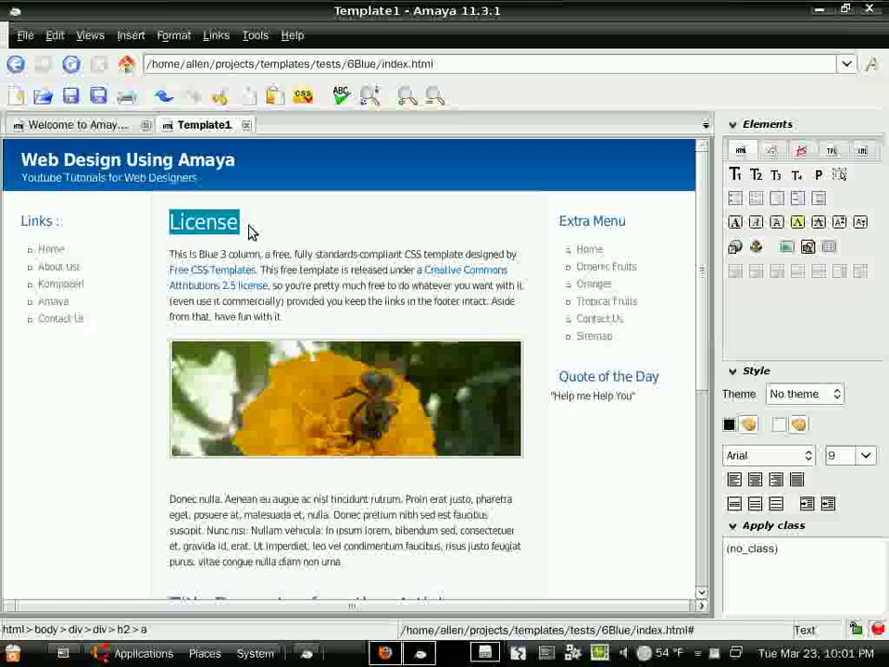
pyautogui.write('Welcome to My')
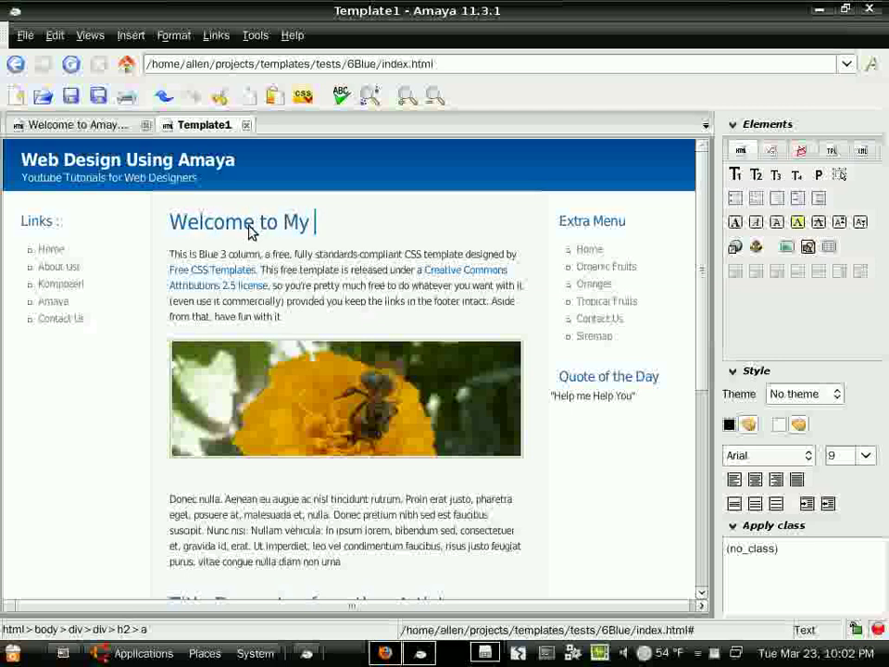
pyautogui.write(' Amaya')
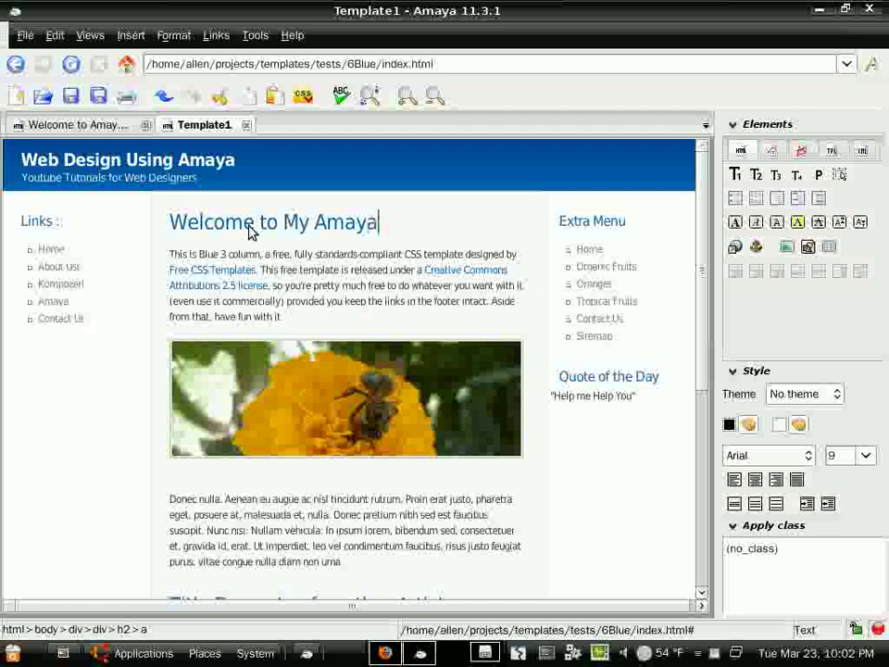
pyautogui.write(' Tutorial')
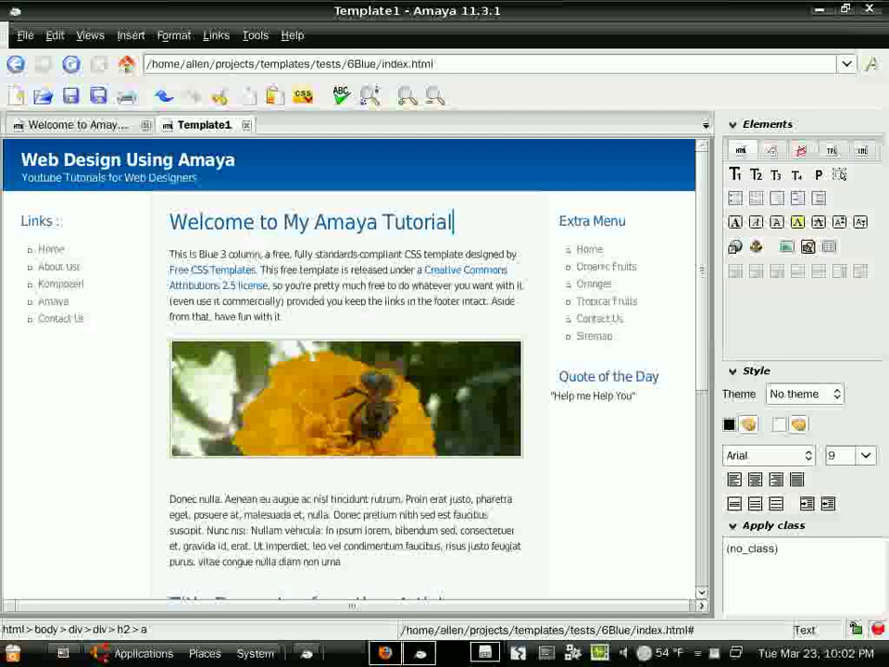
# - Type 'Amaya allows you to design and maintain webpages easily.' at the start of the first paragraph
pyautogui.click(174, 253)
pyautogui.write('A')
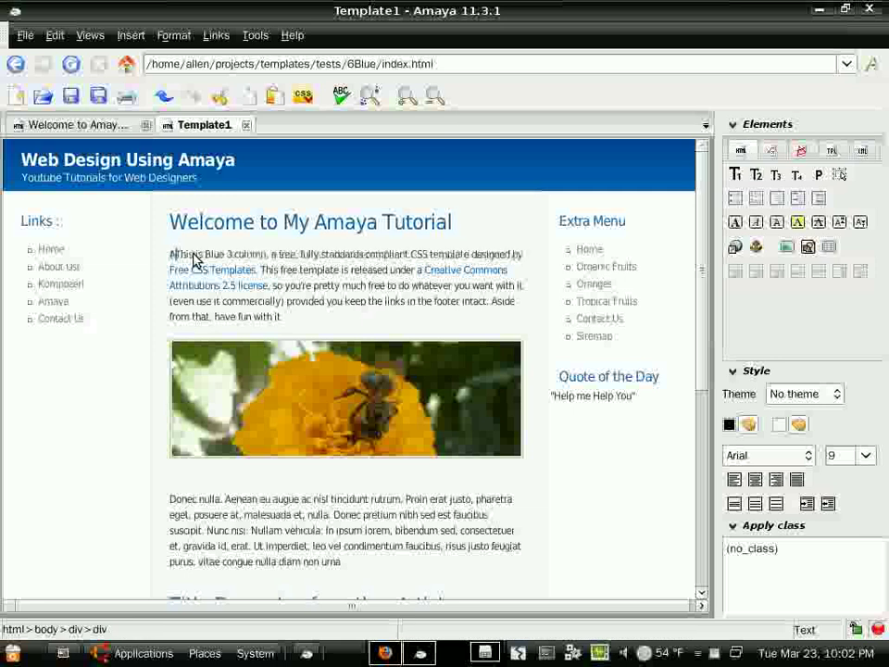
pyautogui.write('maya ')
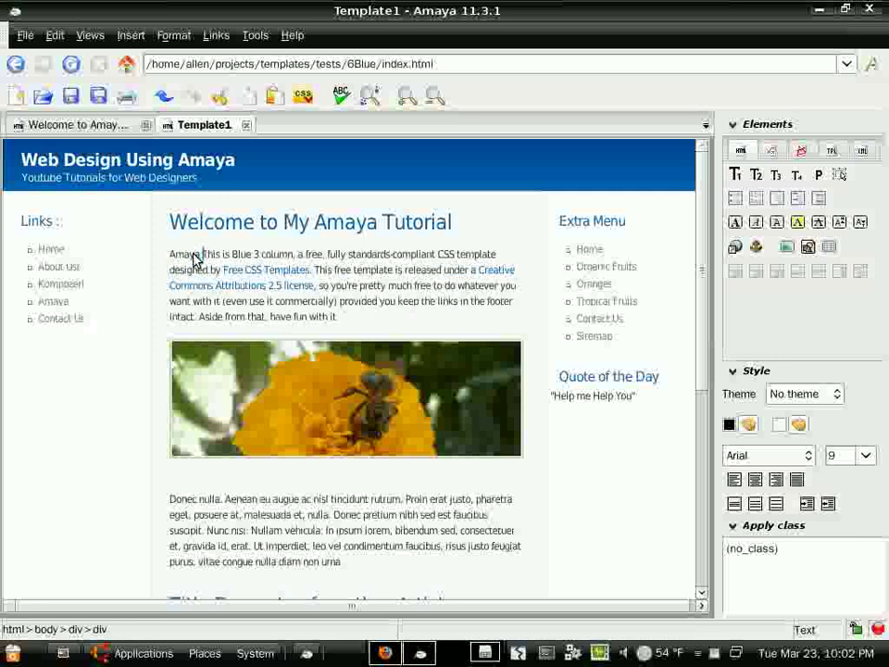
pyautogui.write('allows you t')
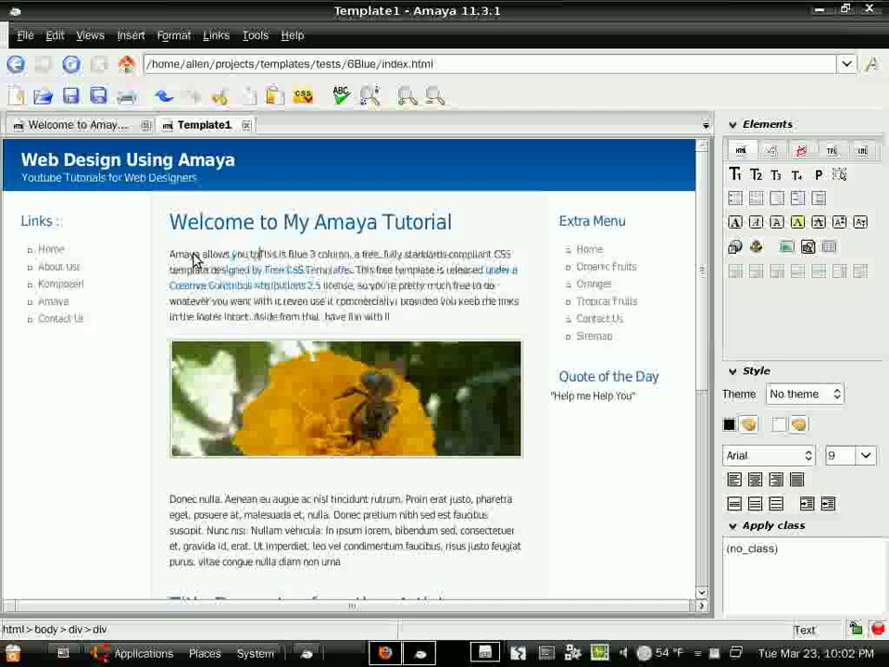
pyautogui.write('o des')
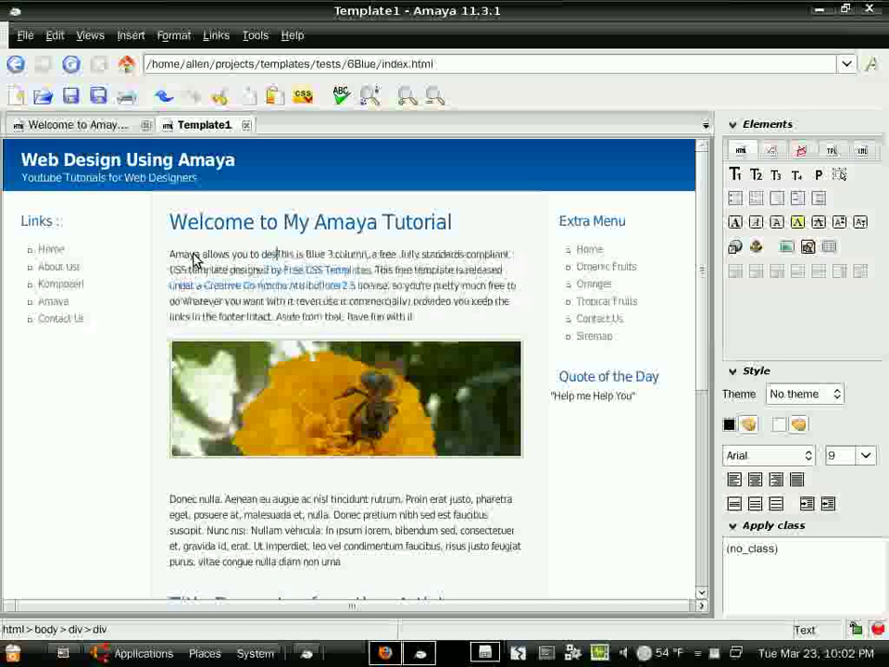
pyautogui.write('ign and ')
pyautogui.write('maintain')
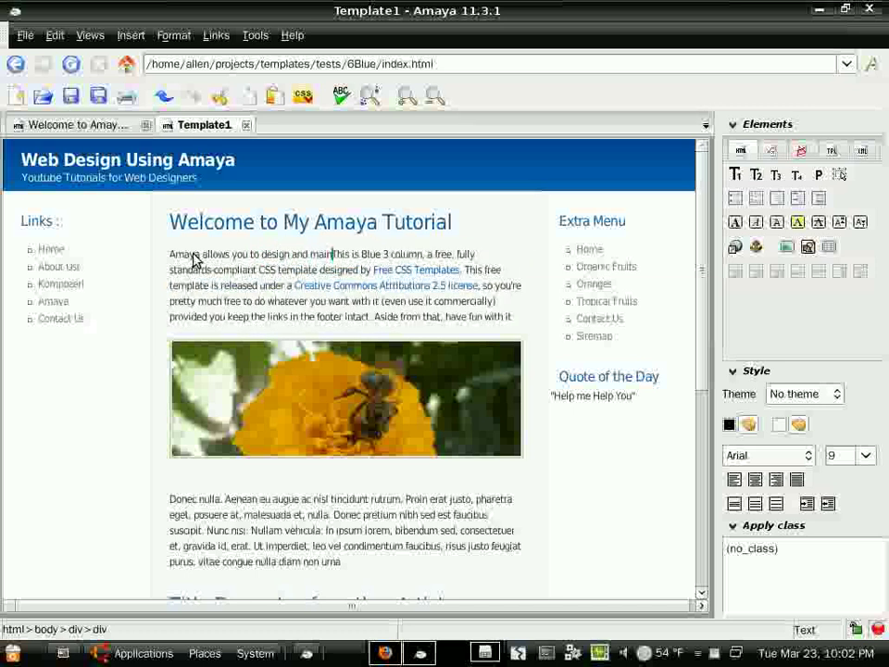
pyautogui.write(' webpa')
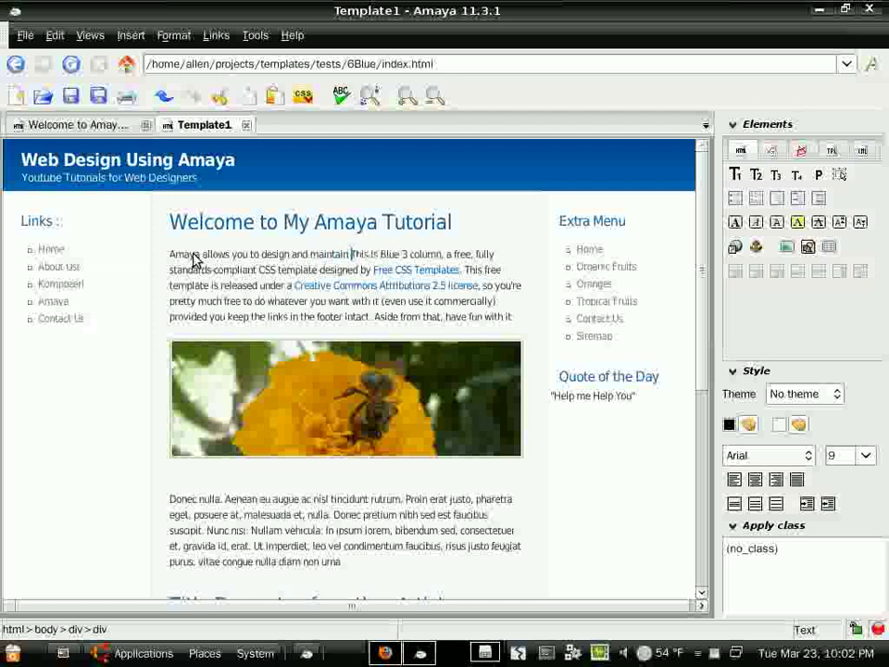
pyautogui.write('ges eas')
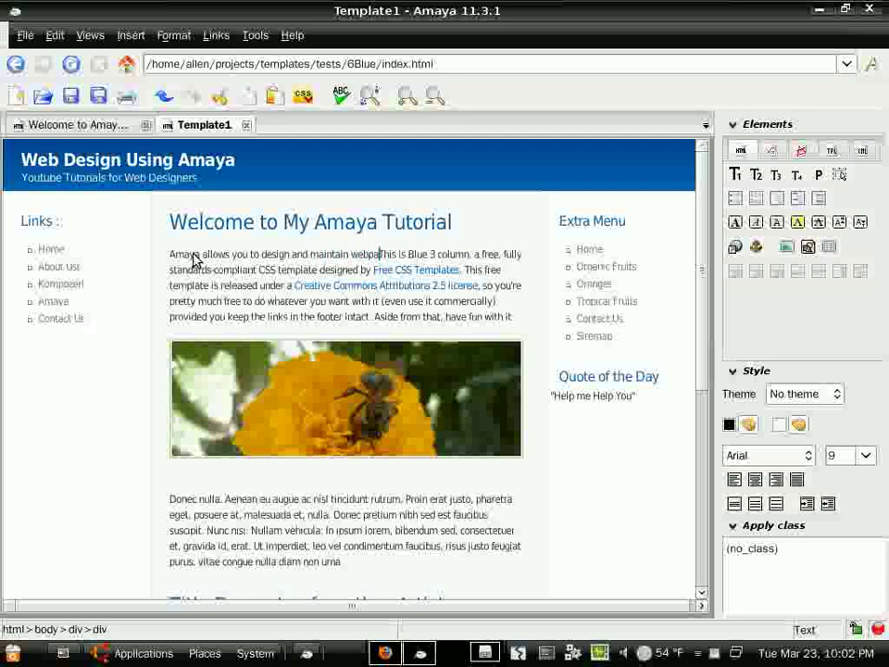
pyautogui.write('ily.')
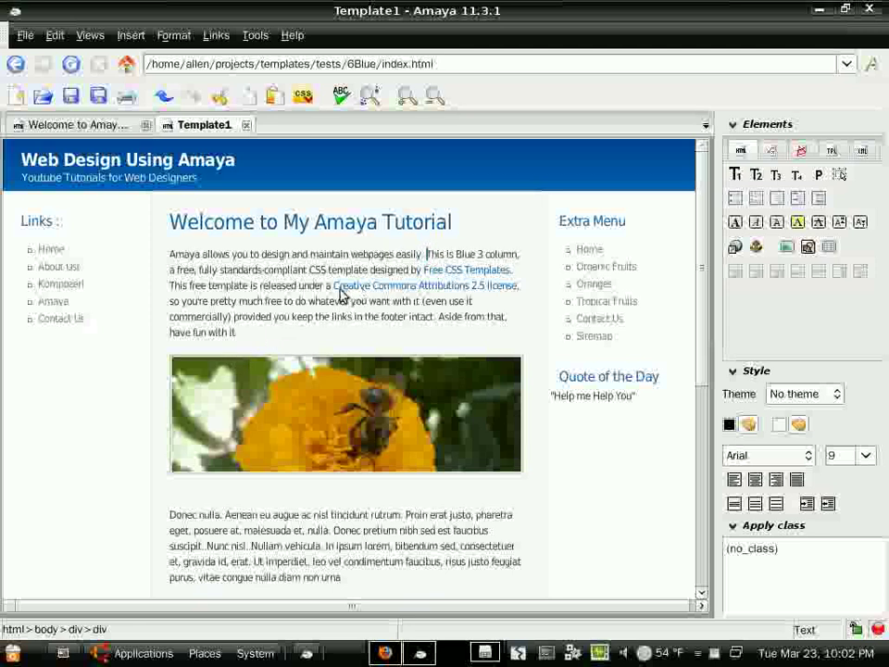
# - Scroll down to the second article
pyautogui.scroll(-5, 287, 396)
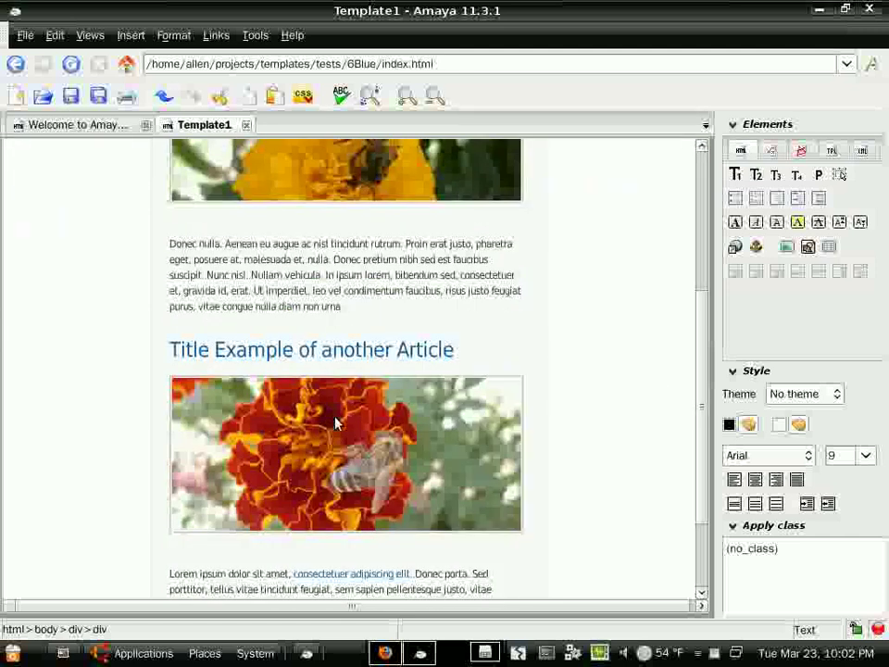
# - Delete the marigold image and the 'Title Example of another Article' heading from the second article
pyautogui.click(344, 421)
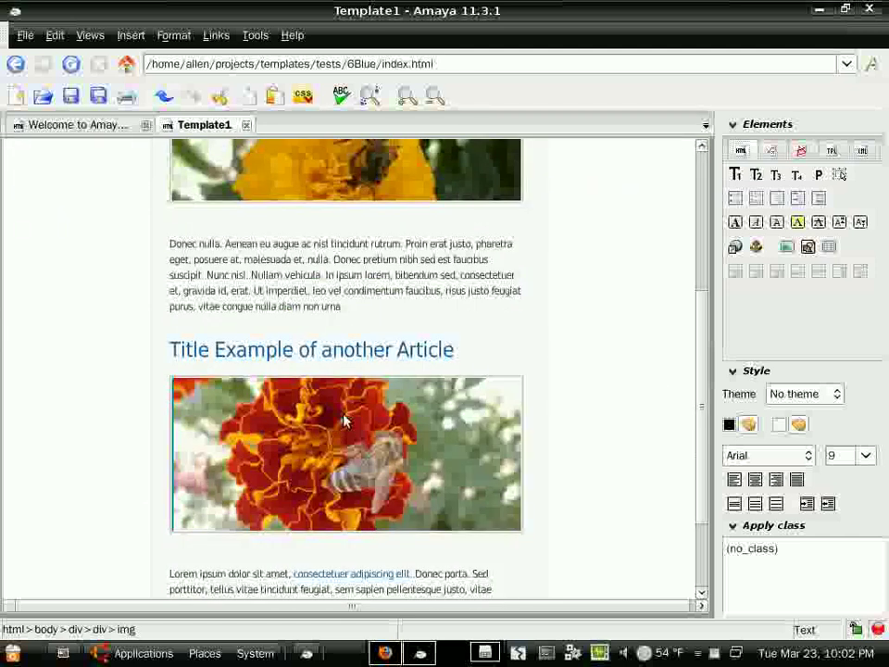
pyautogui.press('Delete')
pyautogui.moveTo(171, 349); pyautogui.dragTo(460, 354)
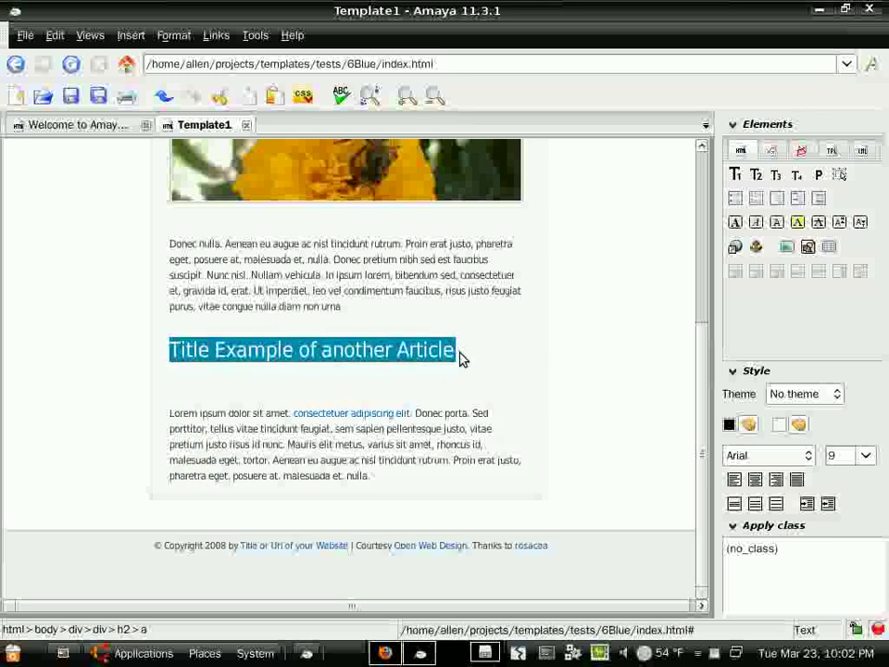
pyautogui.press('Delete')
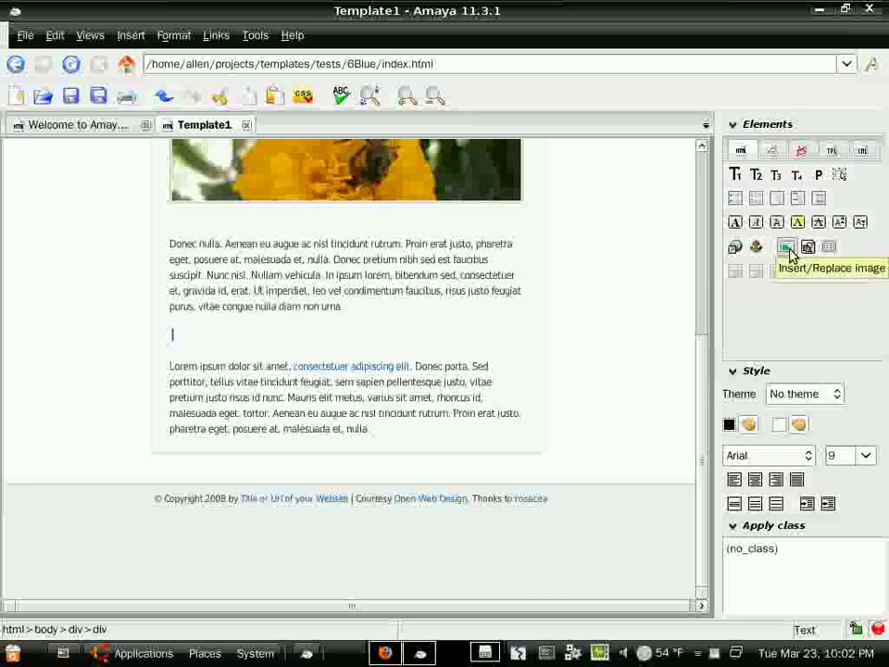
# - Insert images/newyorkbluesboy.jpg at the empty line, with alternate text describing the blues guitarist
pyautogui.click(129, 37)
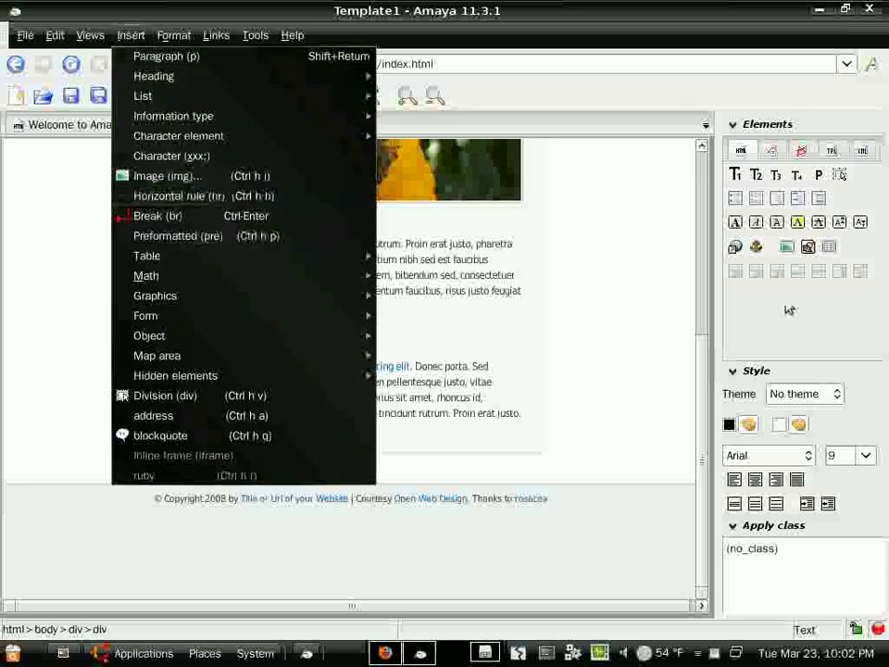
pyautogui.click(794, 256)
pyautogui.click(780, 248)
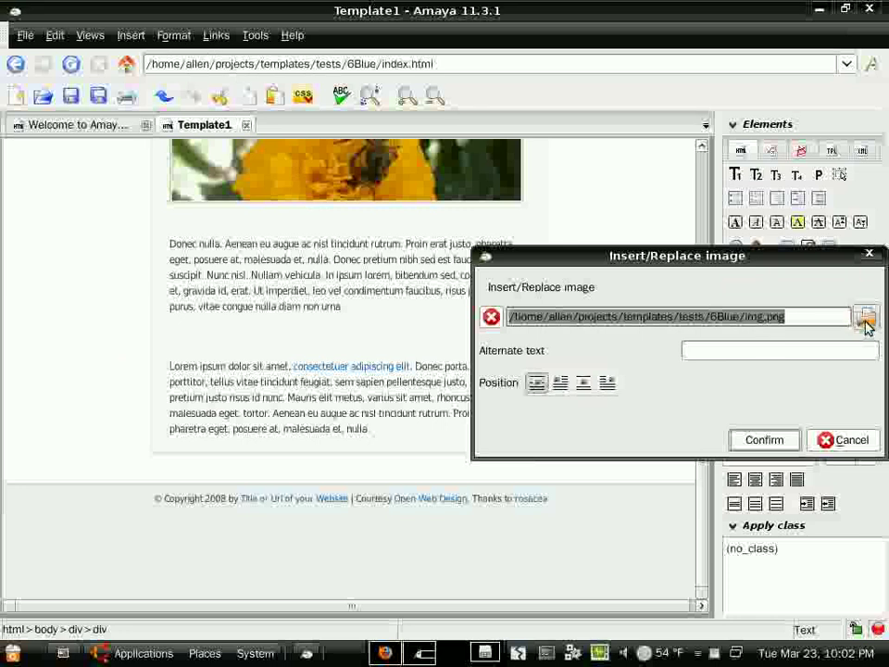
pyautogui.click(866, 319)
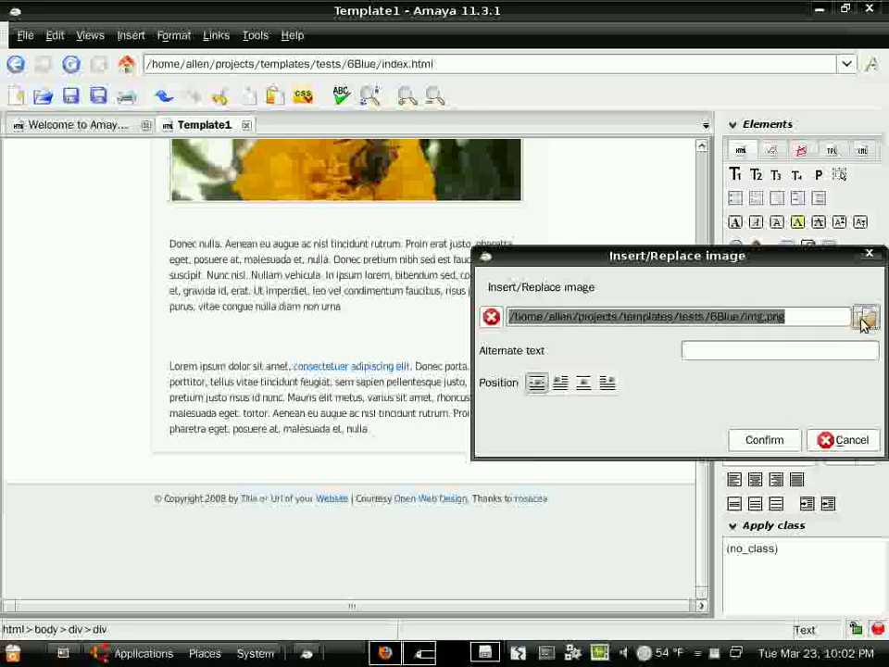
pyautogui.doubleClick(407, 238)
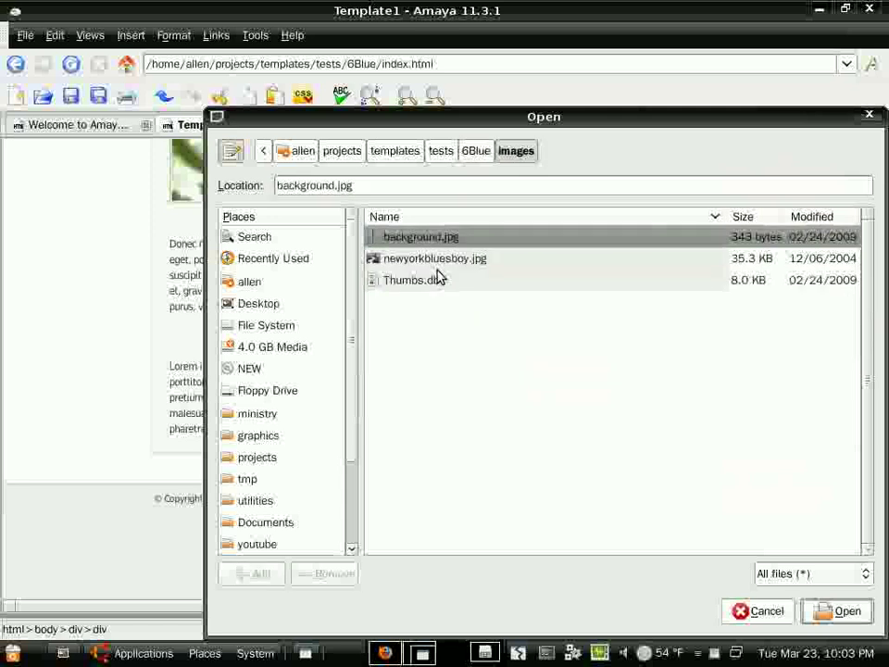
pyautogui.click(443, 261)
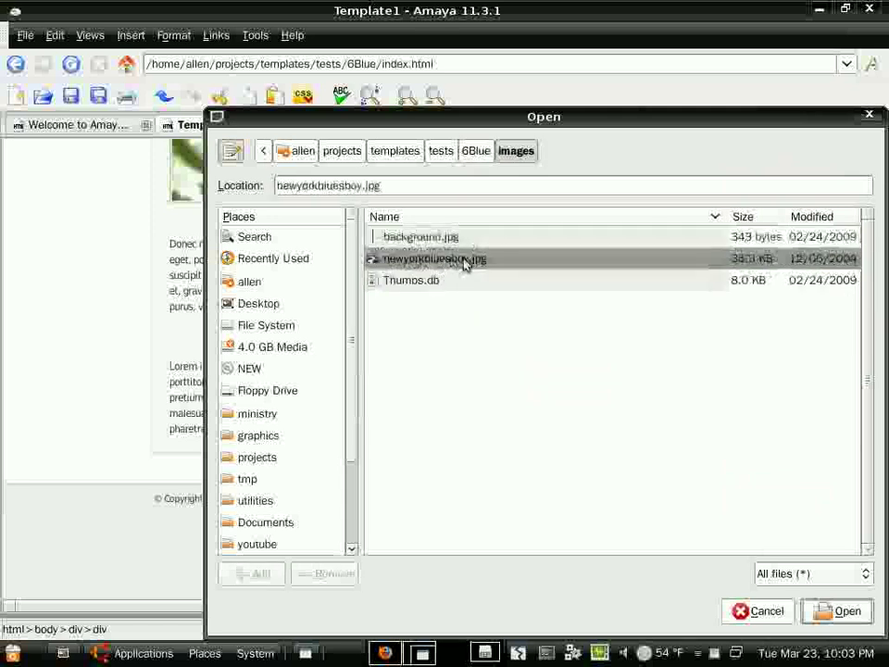
pyautogui.click(840, 611)
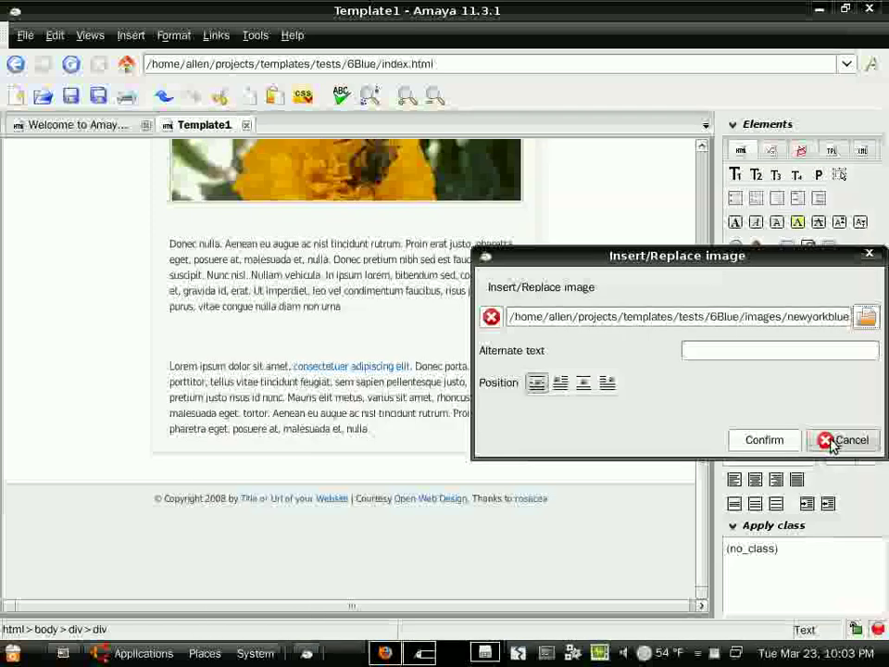
pyautogui.click(698, 351)
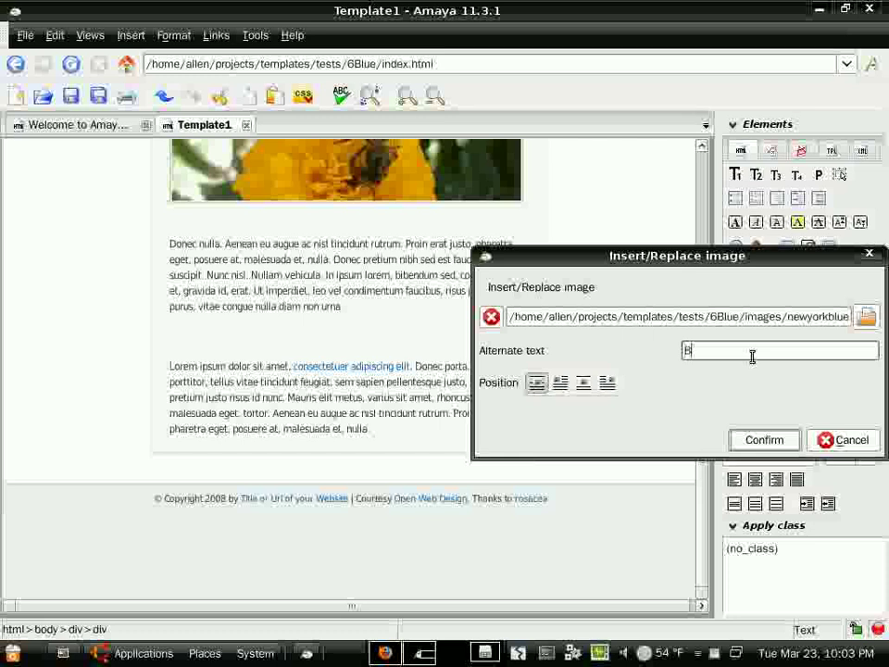
pyautogui.write("Allen Bethea Blues 80's")
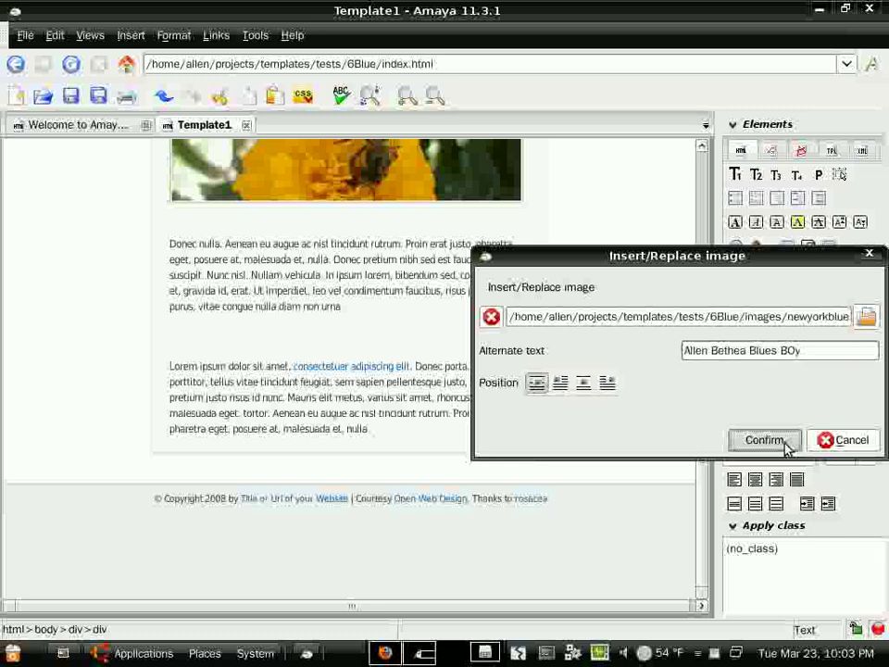
pyautogui.click(765, 441)
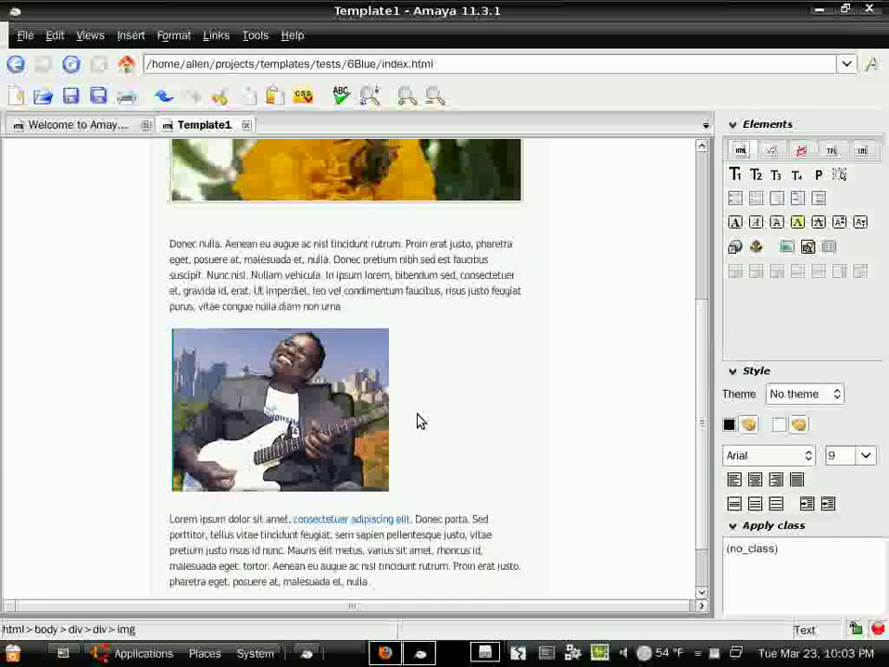
# - Change the footer copyright year to 2010 and replace the site-title link text with the author's web address
pyautogui.scroll(-2, 412, 421)
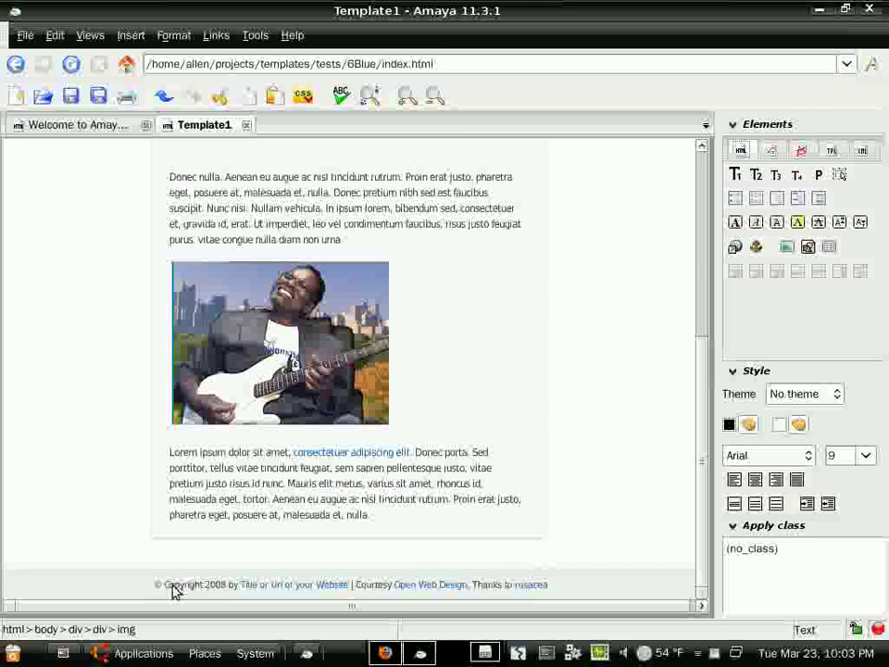
pyautogui.moveTo(163, 585); pyautogui.dragTo(225, 585)
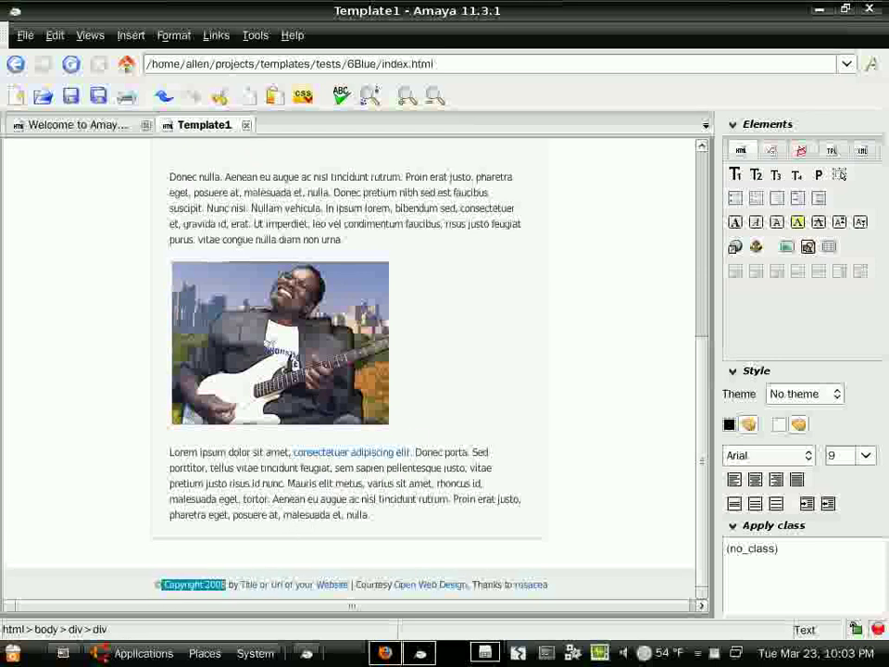
pyautogui.moveTo(205, 585); pyautogui.dragTo(232, 589)
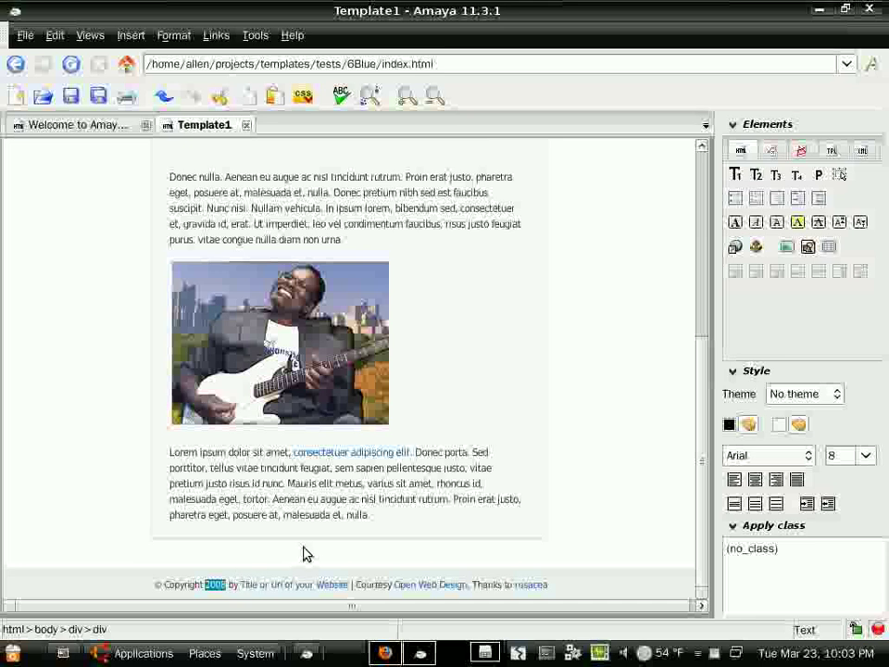
pyautogui.write('2')
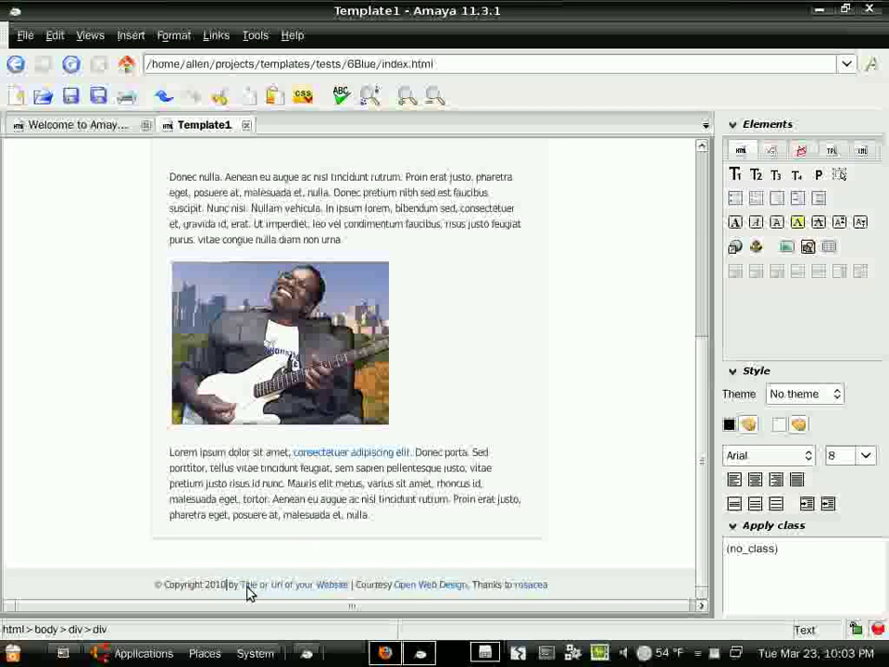
pyautogui.moveTo(241, 585); pyautogui.dragTo(350, 587)
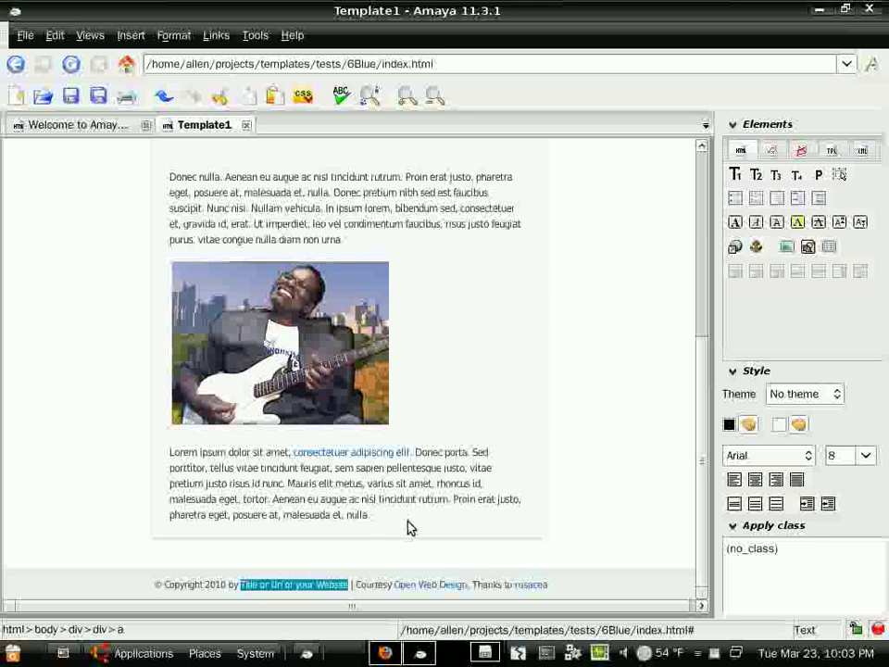
pyautogui.write('www.a')
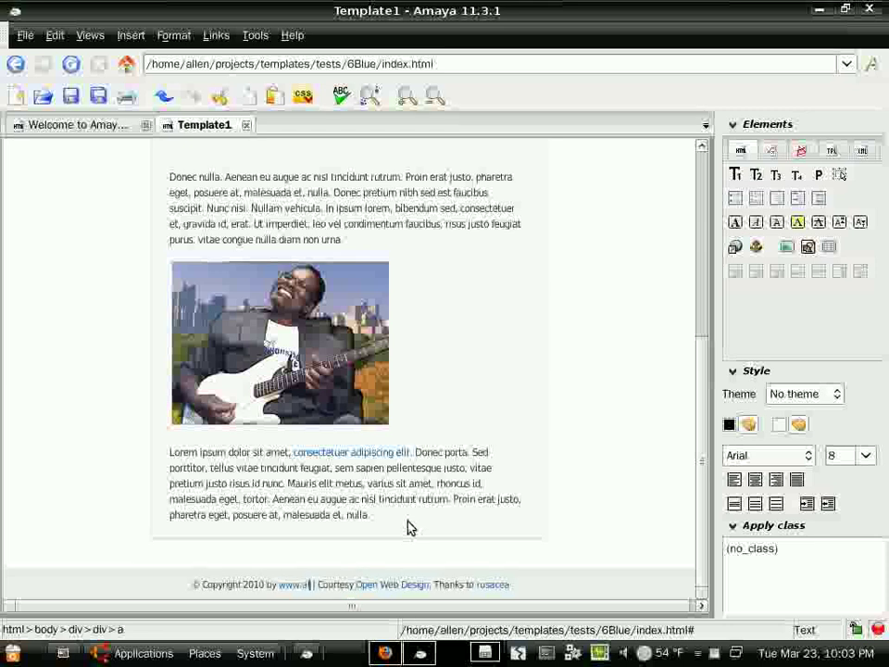
pyautogui.write('llenb')
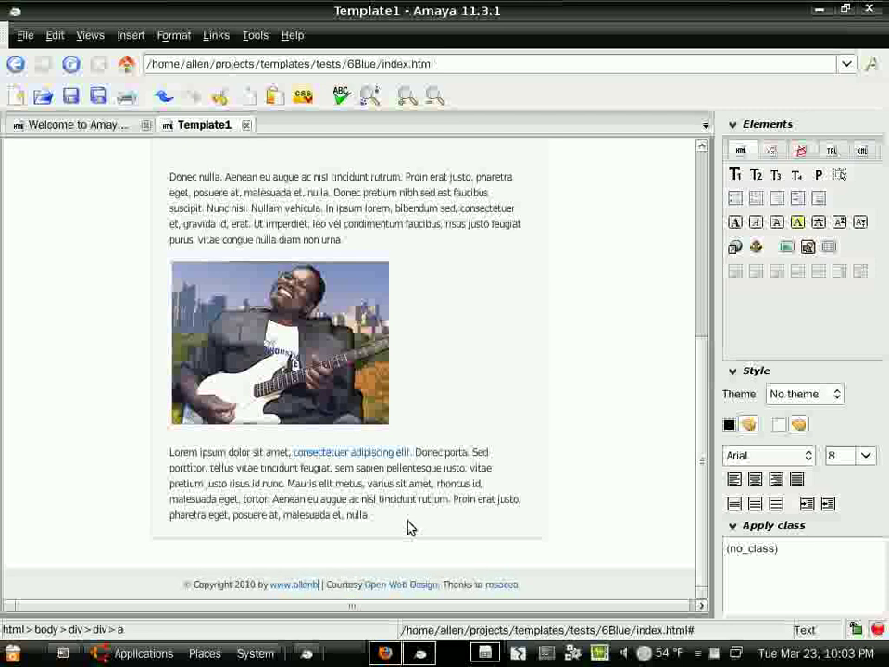
pyautogui.write('ethea.com')
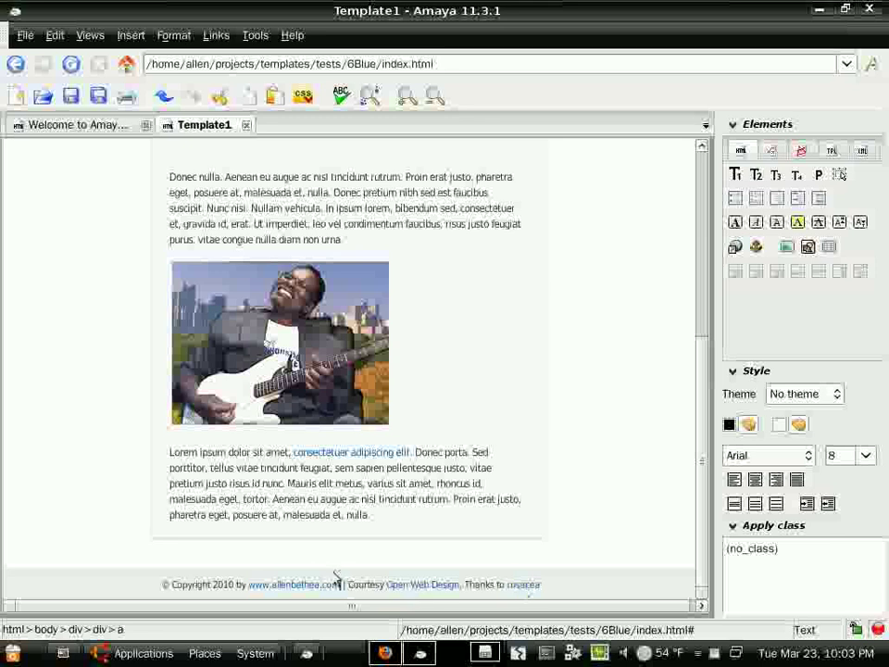
# - Turn on Split view horizontally so the HTML source appears beneath the page
pyautogui.scroll(2, 213, 365)
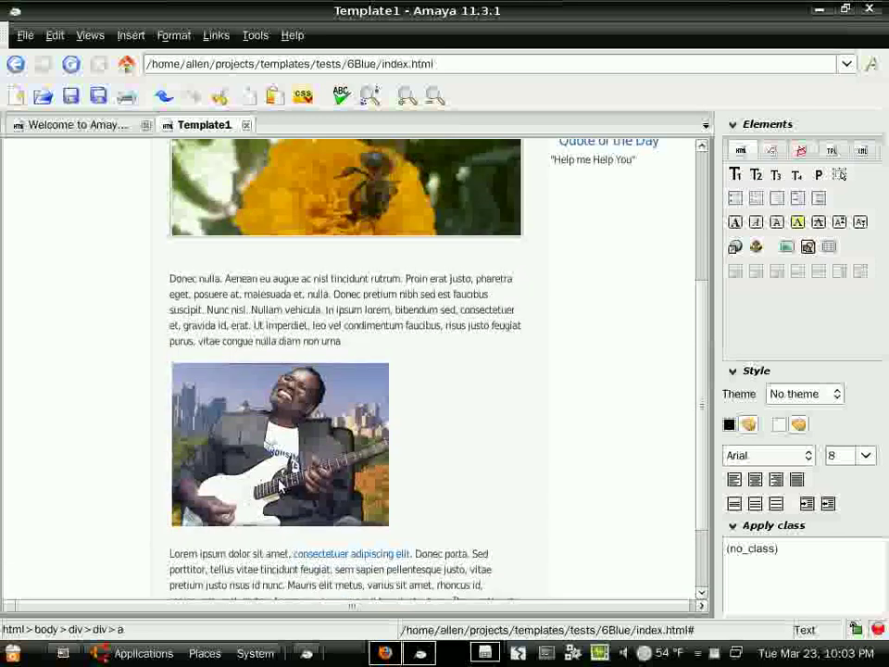
pyautogui.scroll(5, 126, 183)
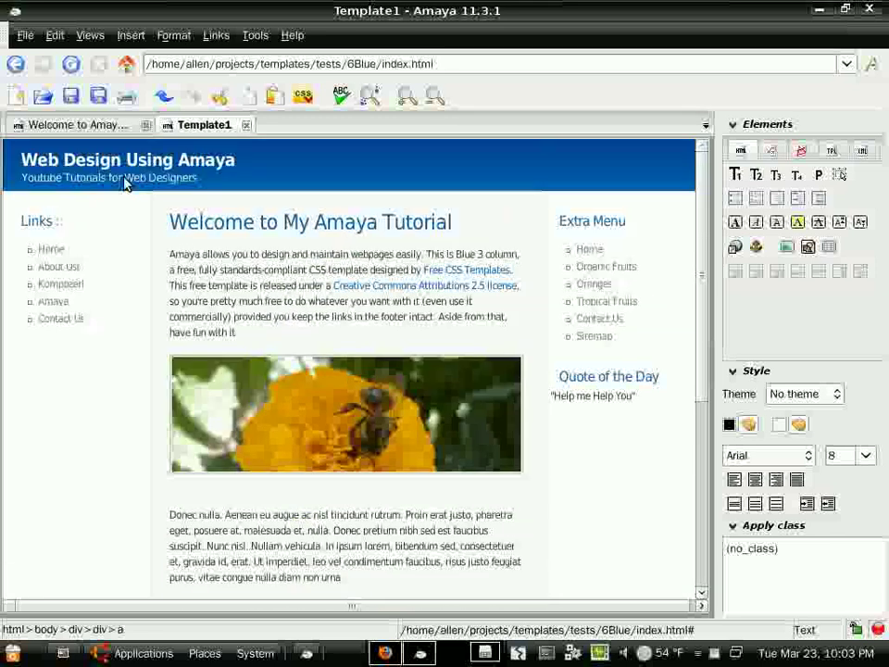
pyautogui.click(89, 36)
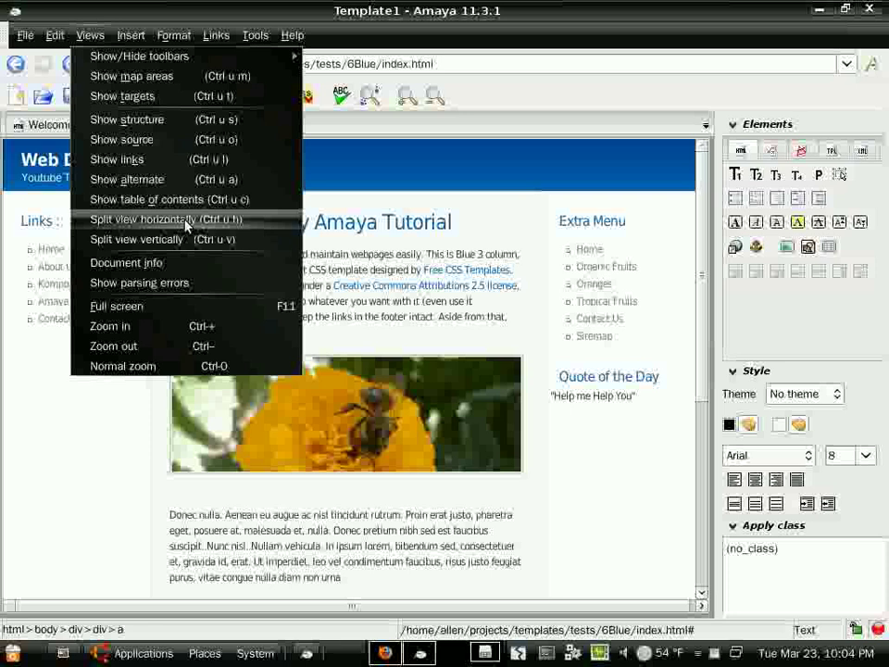
pyautogui.click(186, 222)
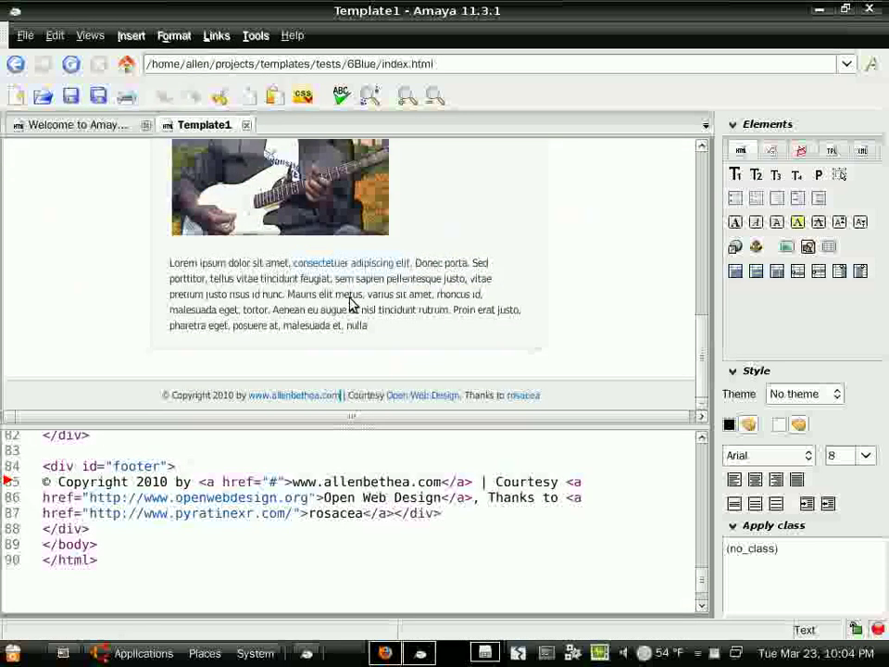
pyautogui.scroll(5, 338, 297)
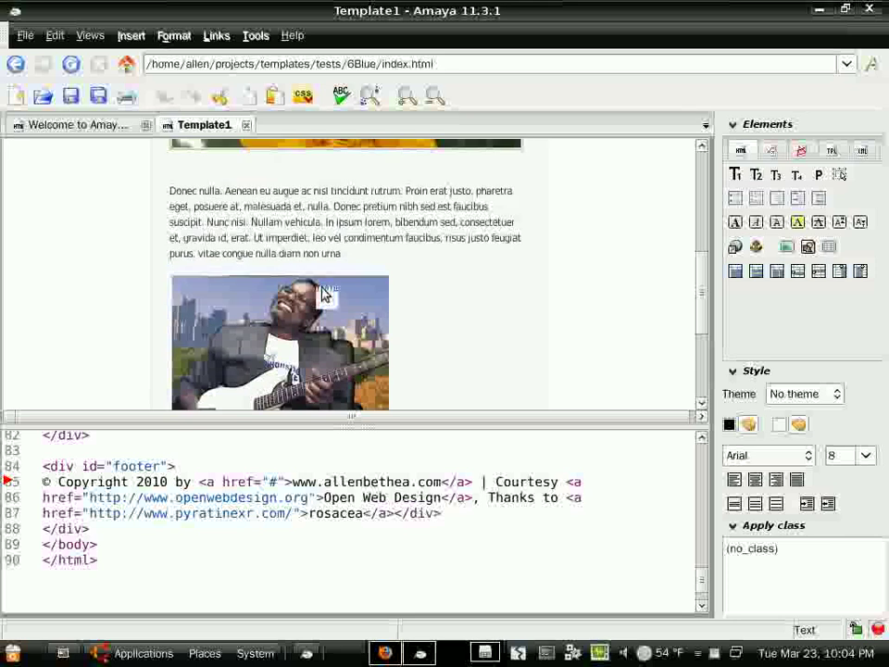
pyautogui.scroll(2, 324, 295)
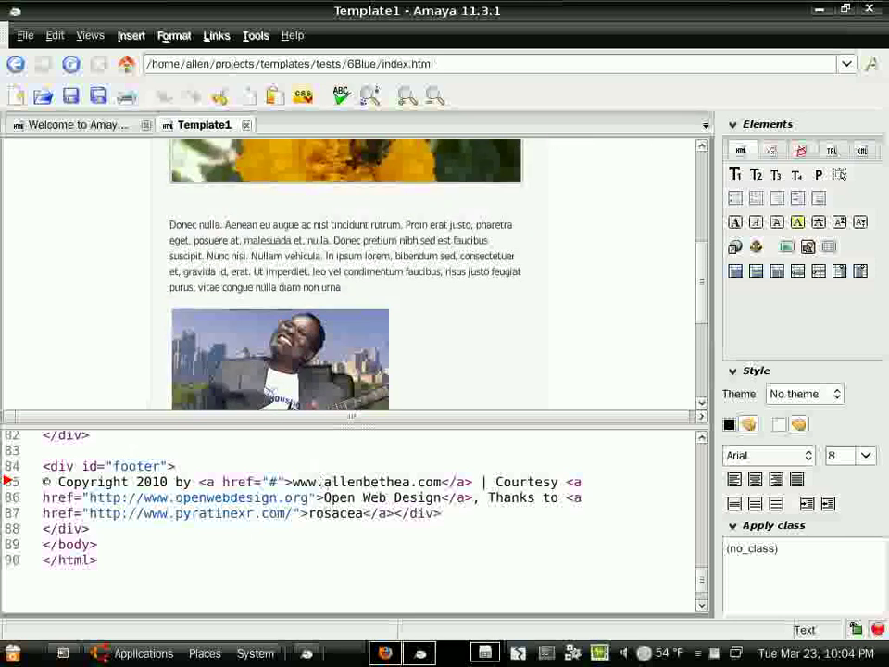
# - Replace the footer link's # href with the author's site URL and save index.html
pyautogui.click(273, 482)
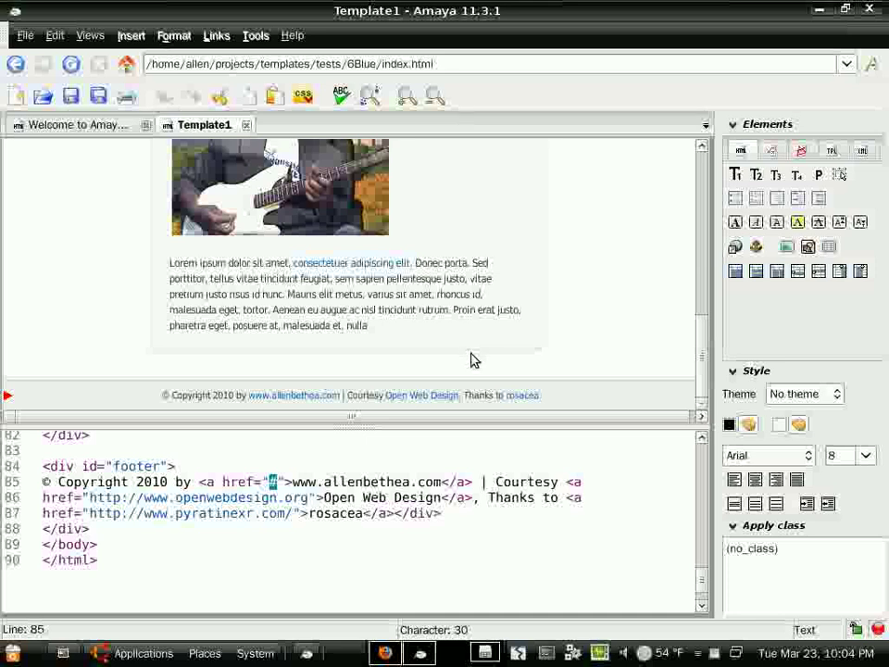
pyautogui.write('http')
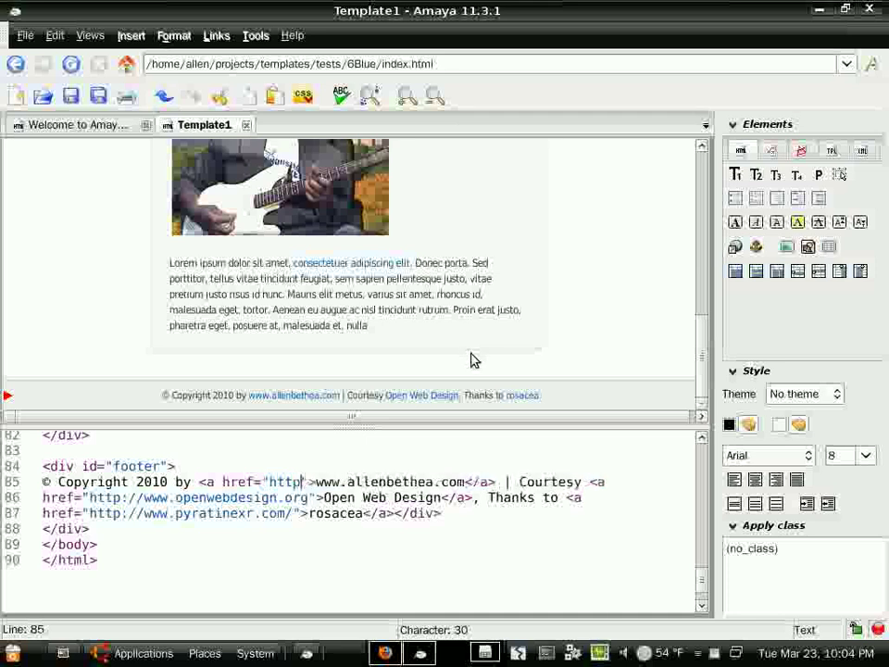
pyautogui.write('://all')
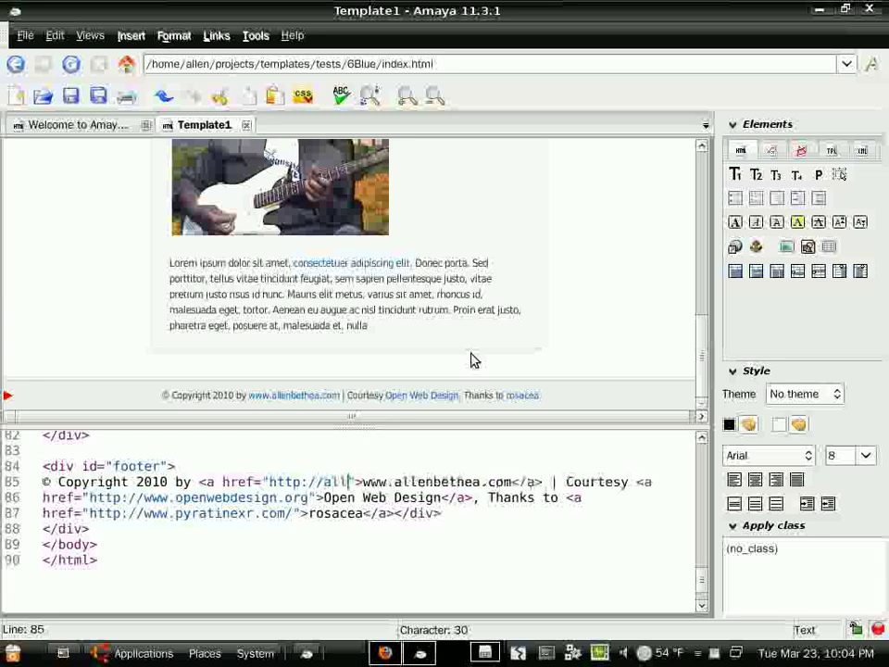
pyautogui.write('enbethea.com')
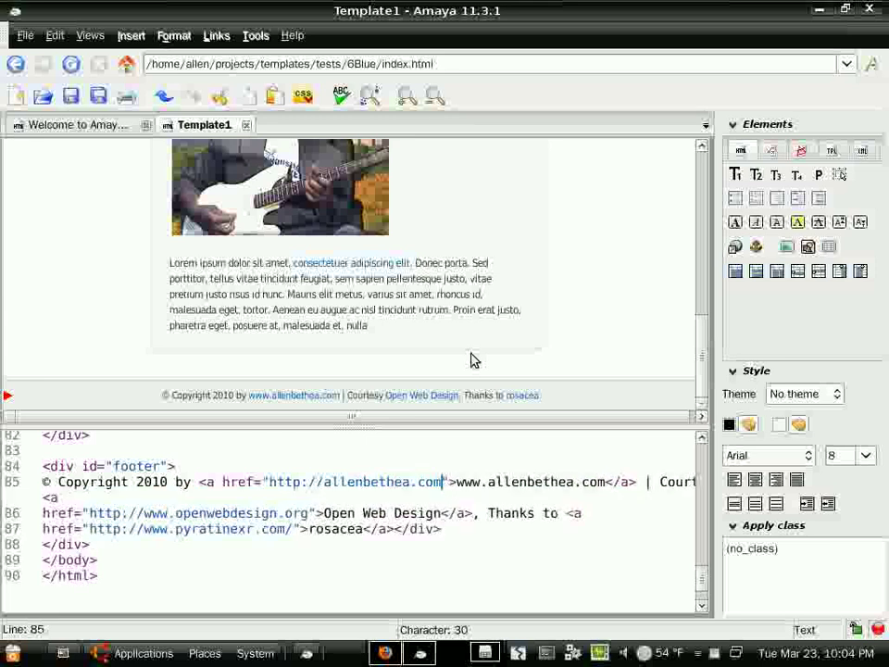
pyautogui.scroll(3, 551, 313)
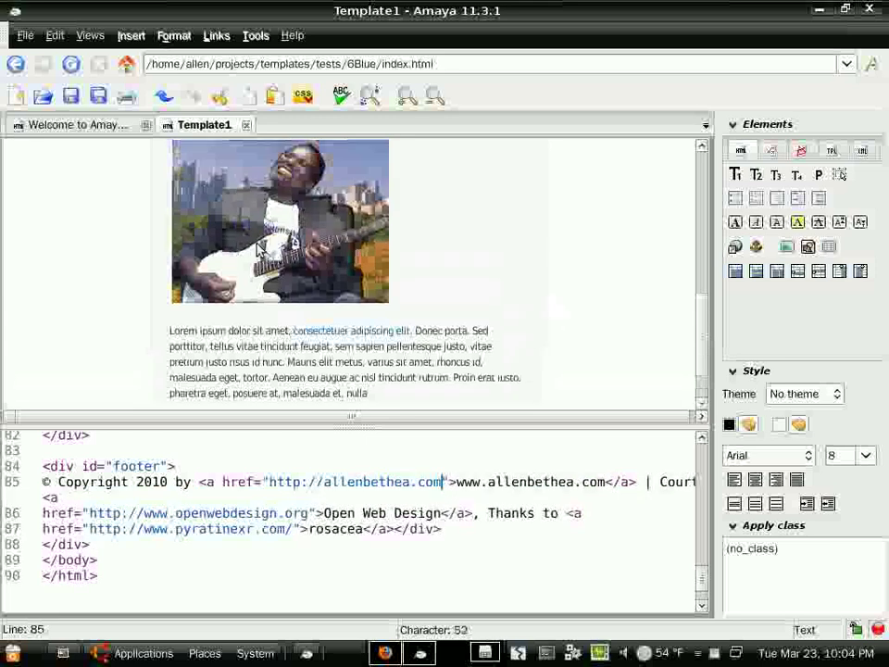
pyautogui.click(70, 96)
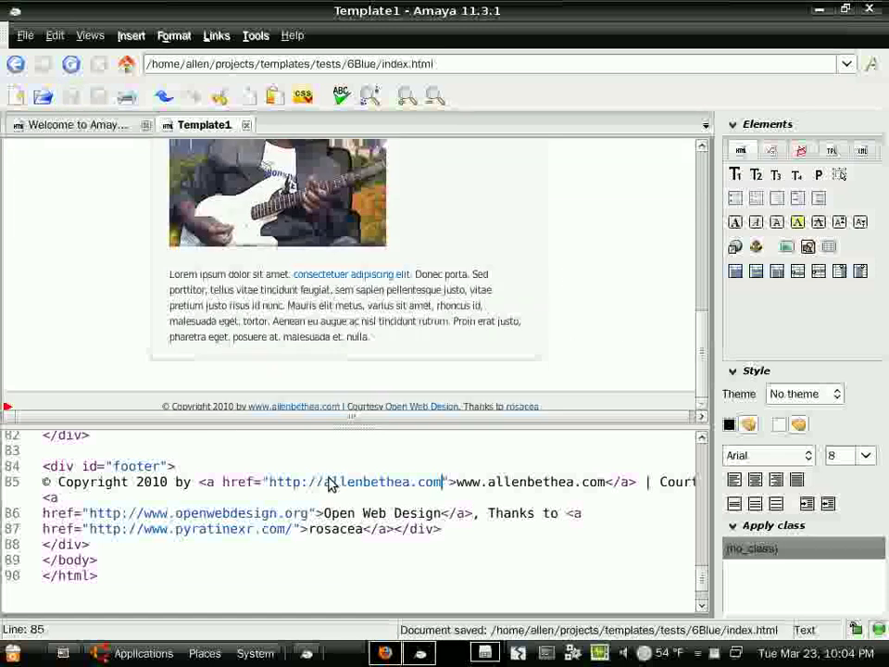
pyautogui.scroll(10, 96, 230)
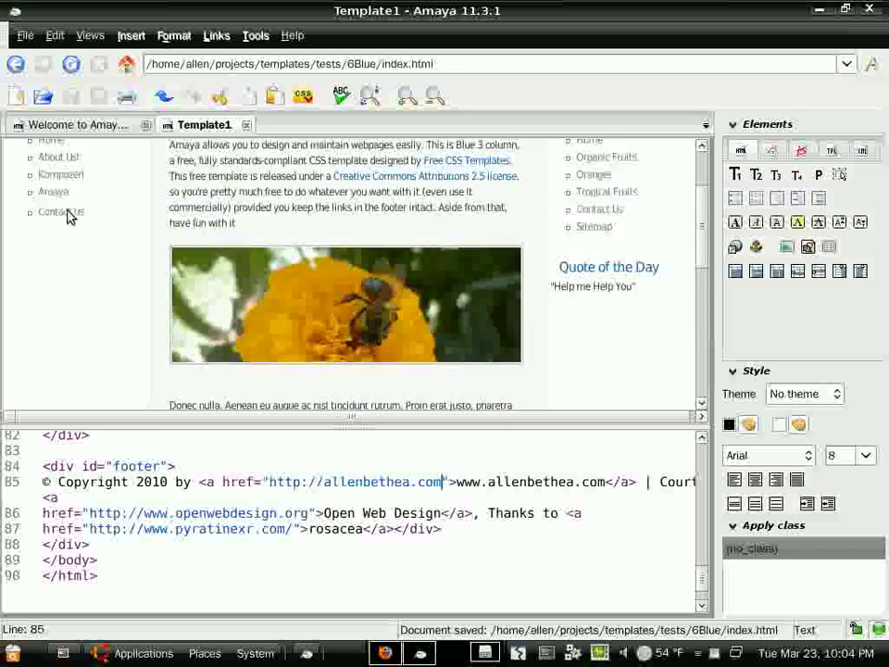
# - Change the Contact Us link's href from # to contact.html and save the page
pyautogui.click(61, 211)
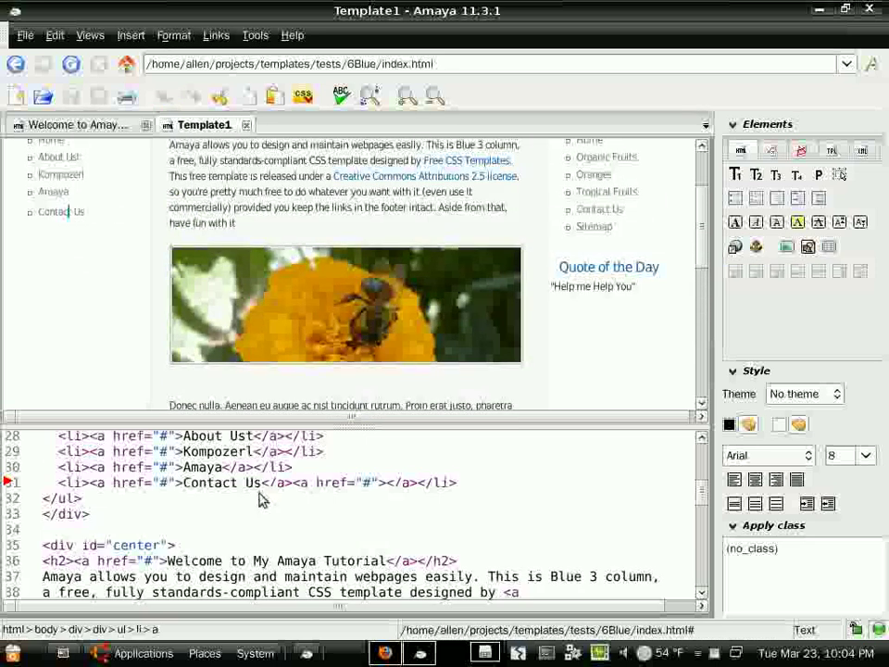
pyautogui.click(163, 482)
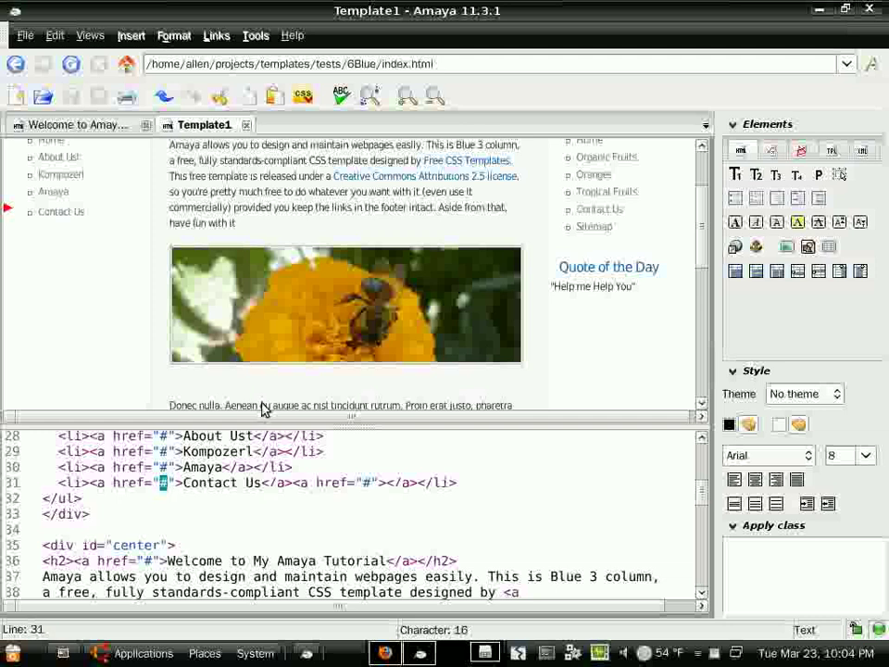
pyautogui.write('contact.ht')
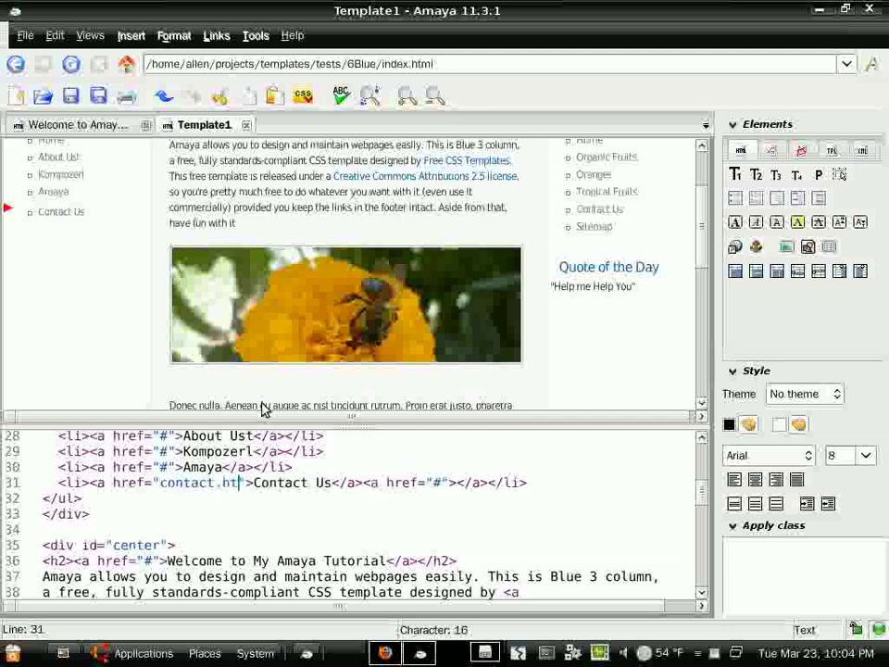
pyautogui.write('ml')
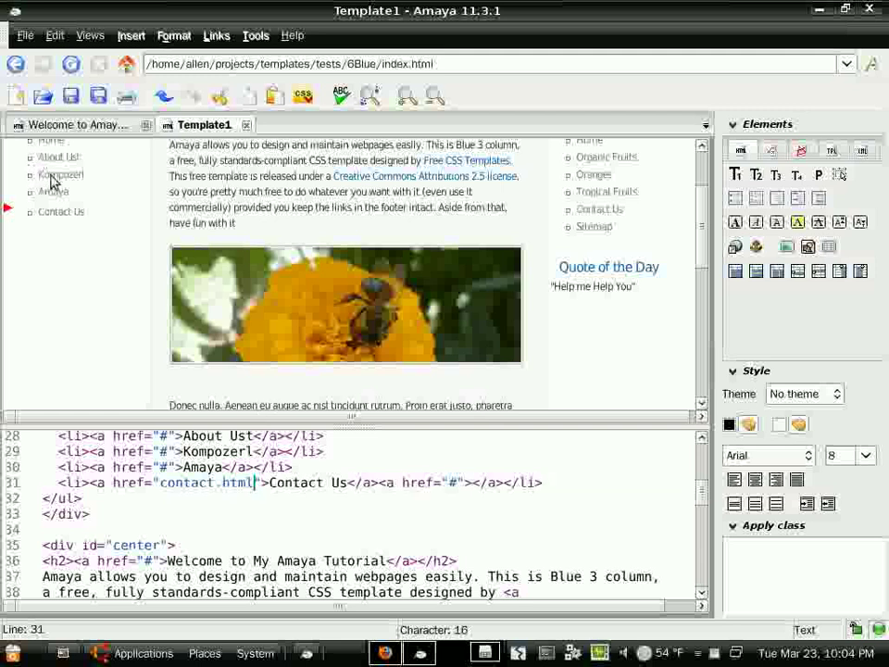
pyautogui.click(71, 96)
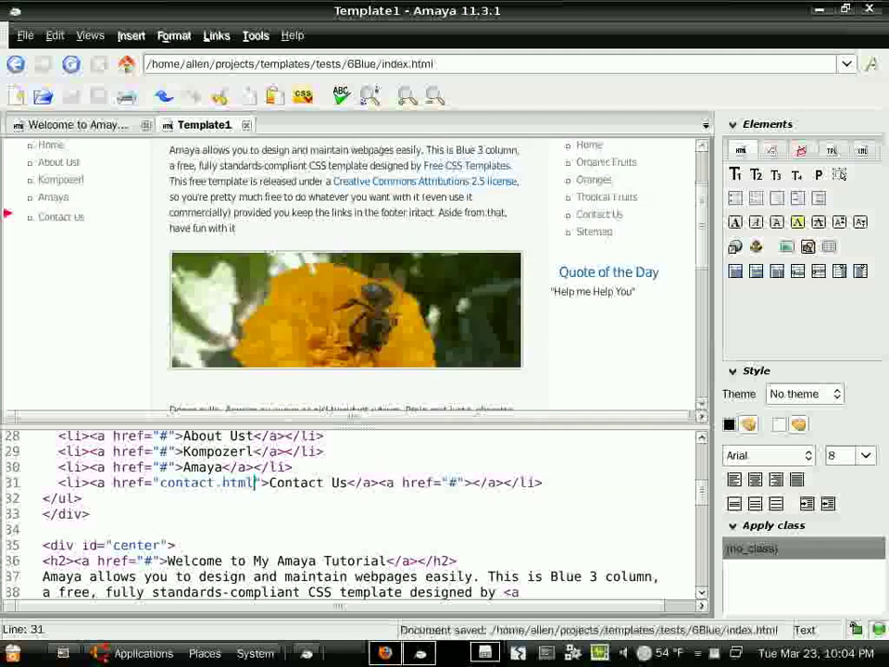
pyautogui.moveTo(209, 232); pyautogui.dragTo(241, 234)
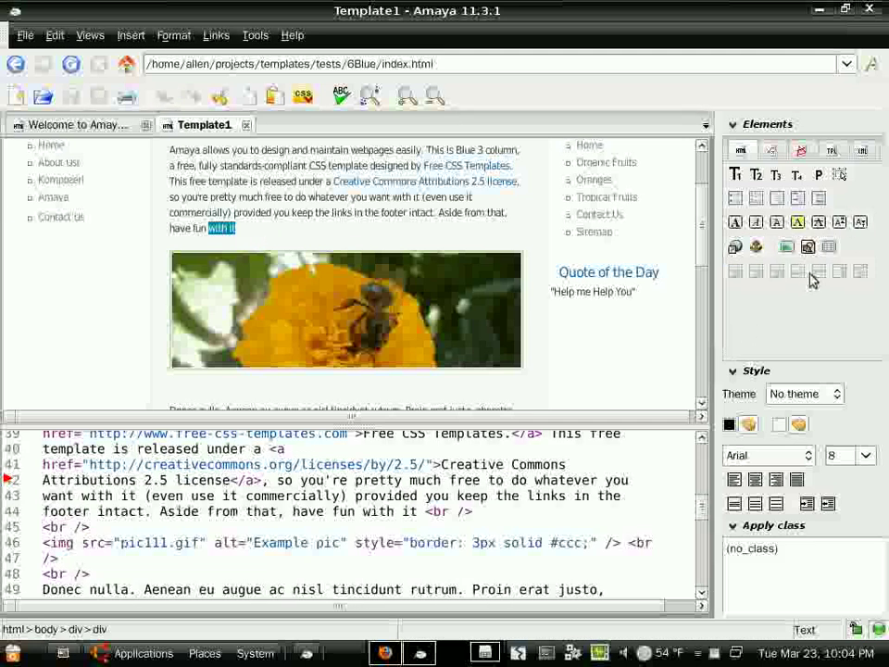
pyautogui.click(757, 248)
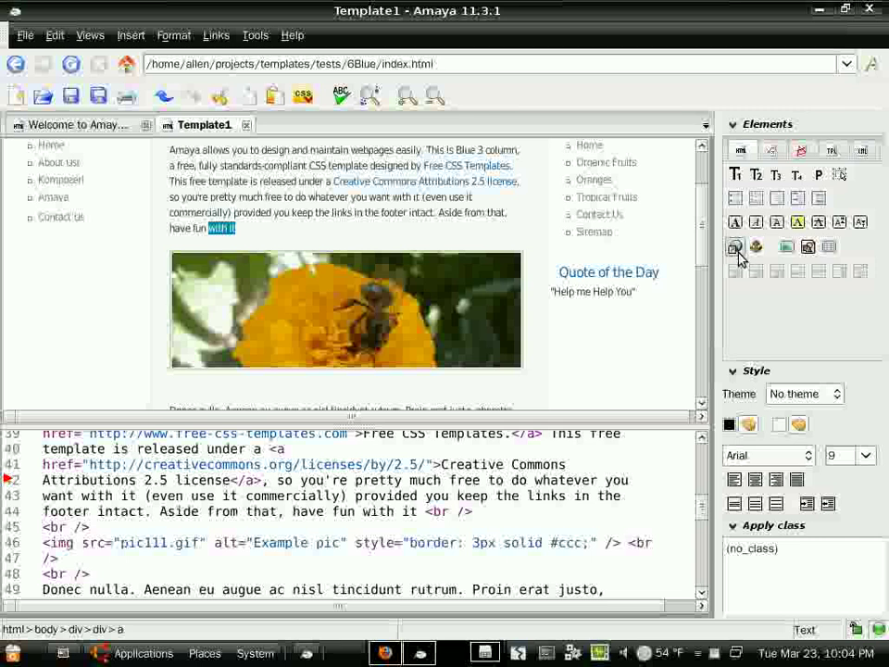
pyautogui.click(736, 250)
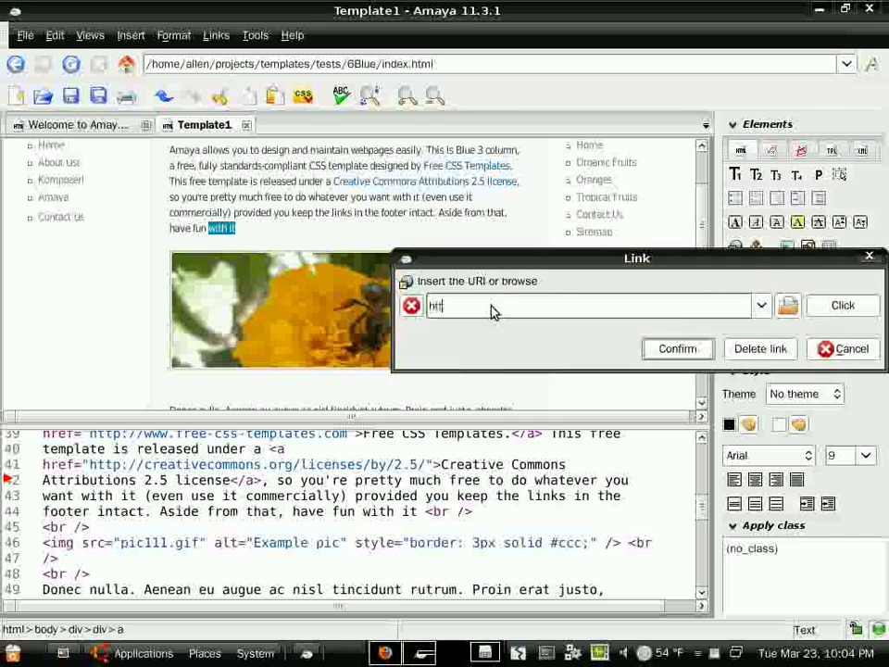
pyautogui.write('http://google.com')
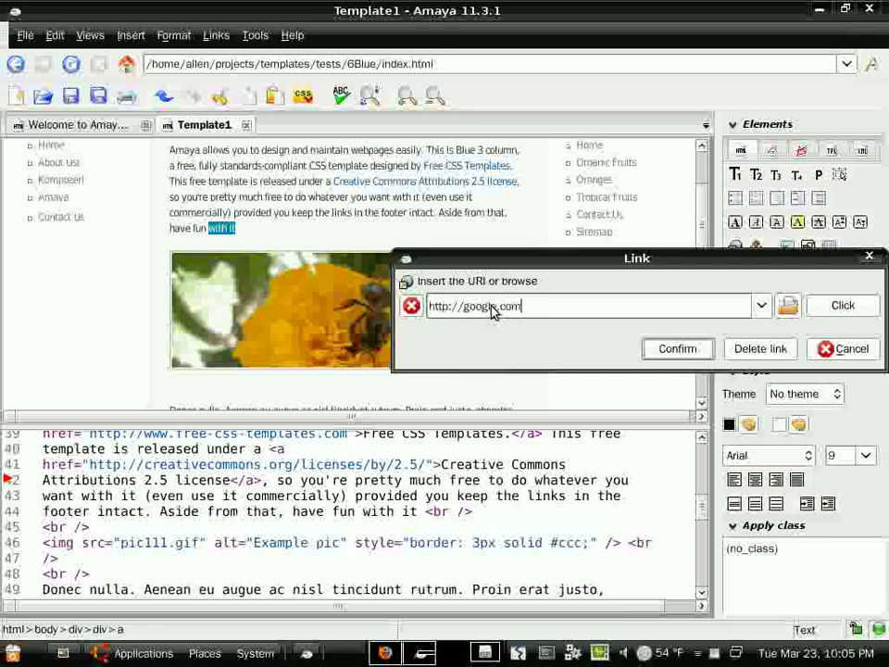
pyautogui.click(679, 350)
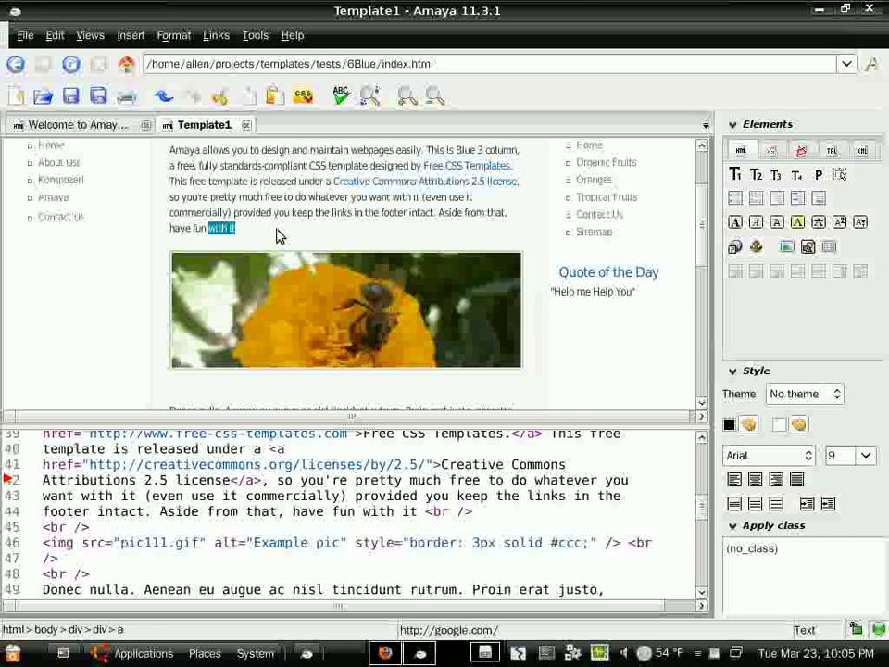
pyautogui.click(276, 239)
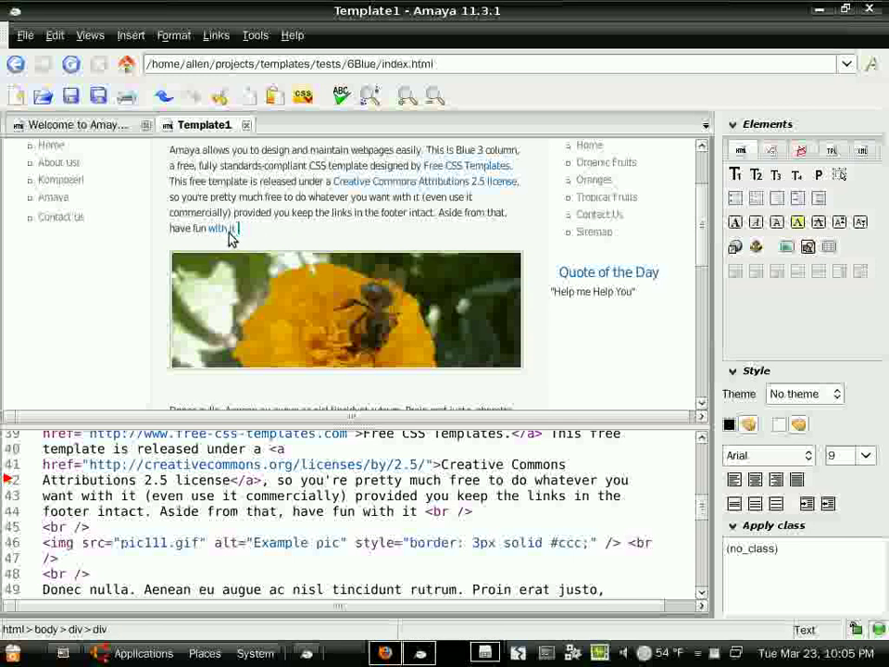
# - Turn off the horizontal and vertical split views, leaving a single page view
pyautogui.click(90, 37)
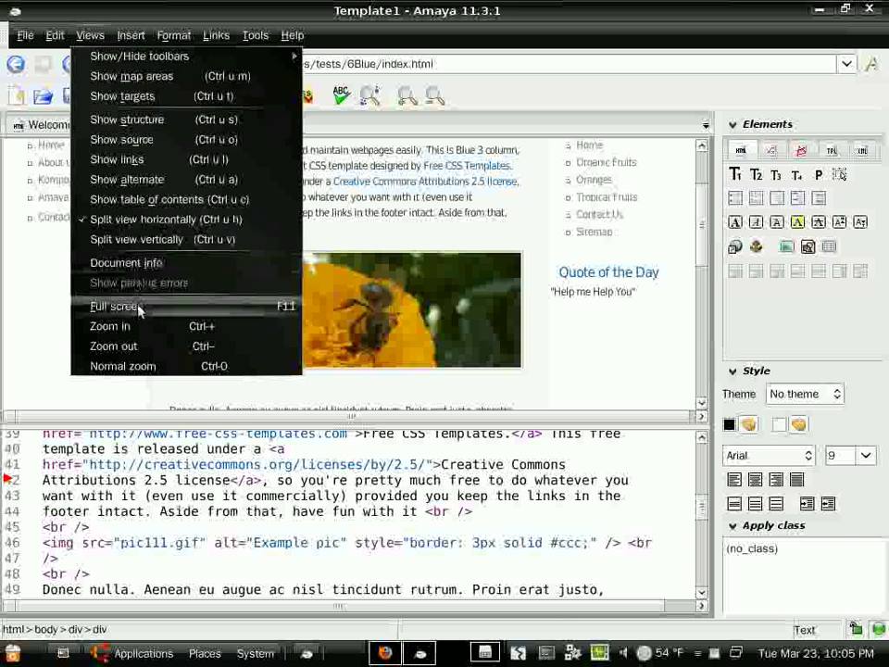
pyautogui.click(153, 227)
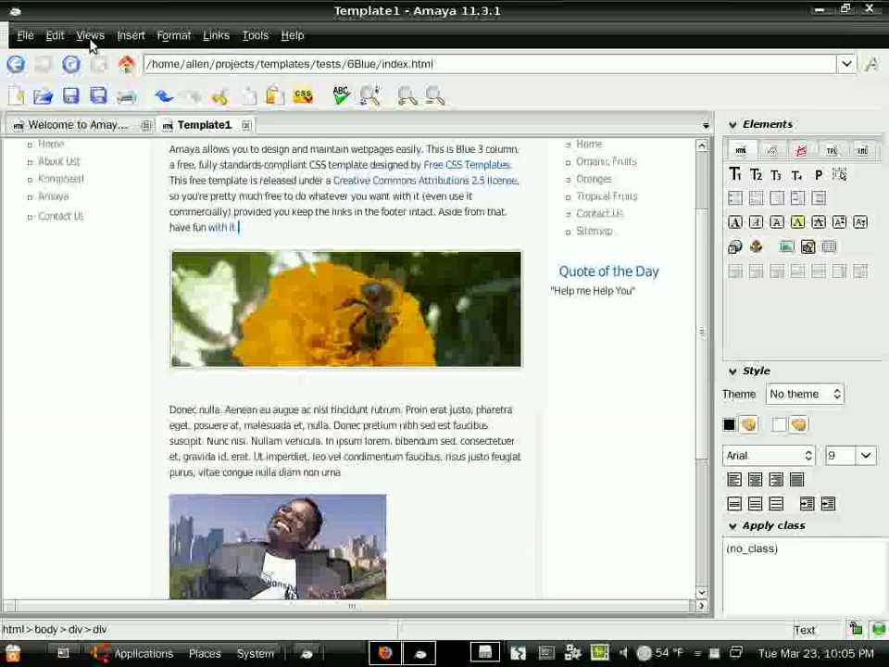
pyautogui.click(90, 37)
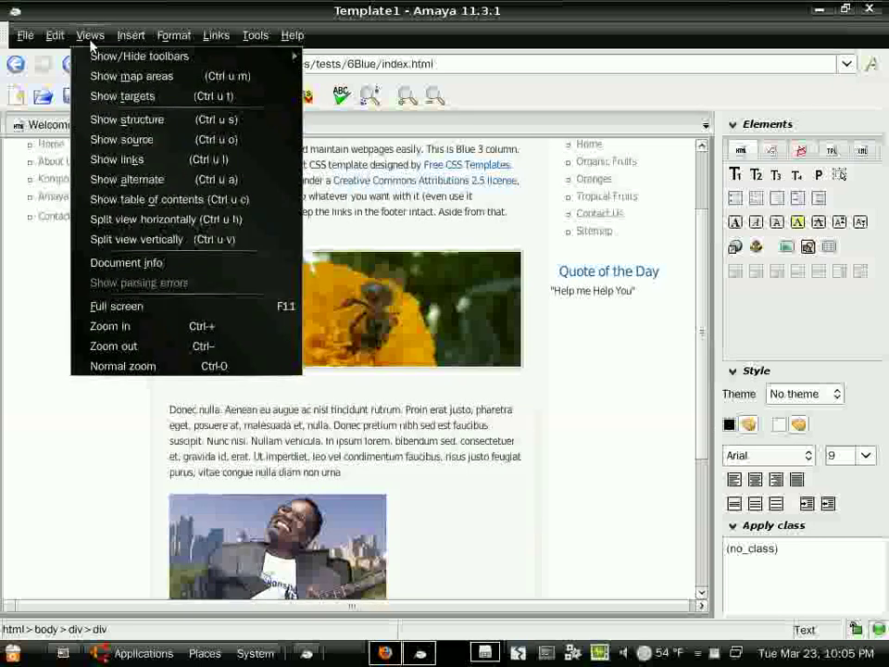
pyautogui.click(198, 240)
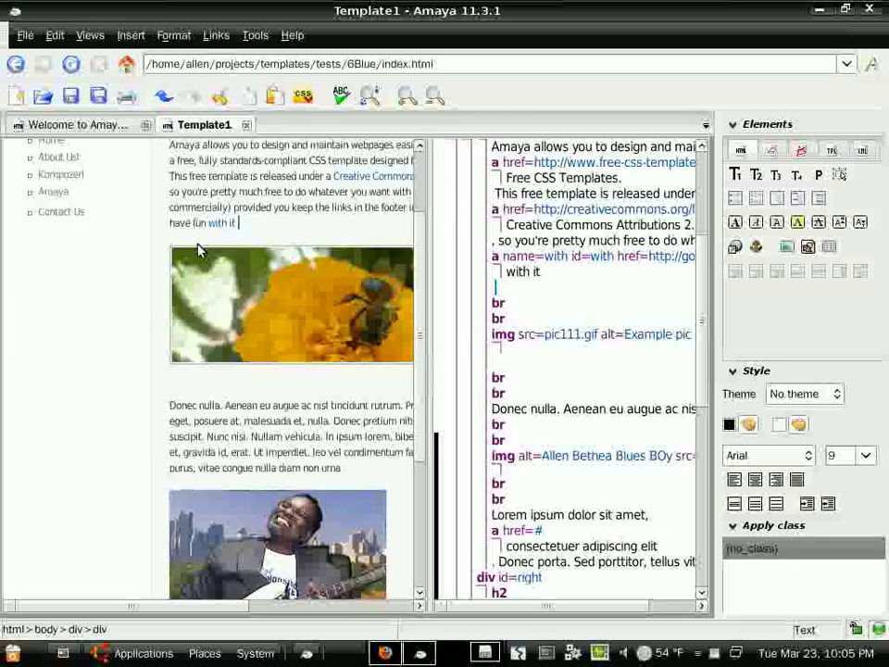
pyautogui.click(90, 35)
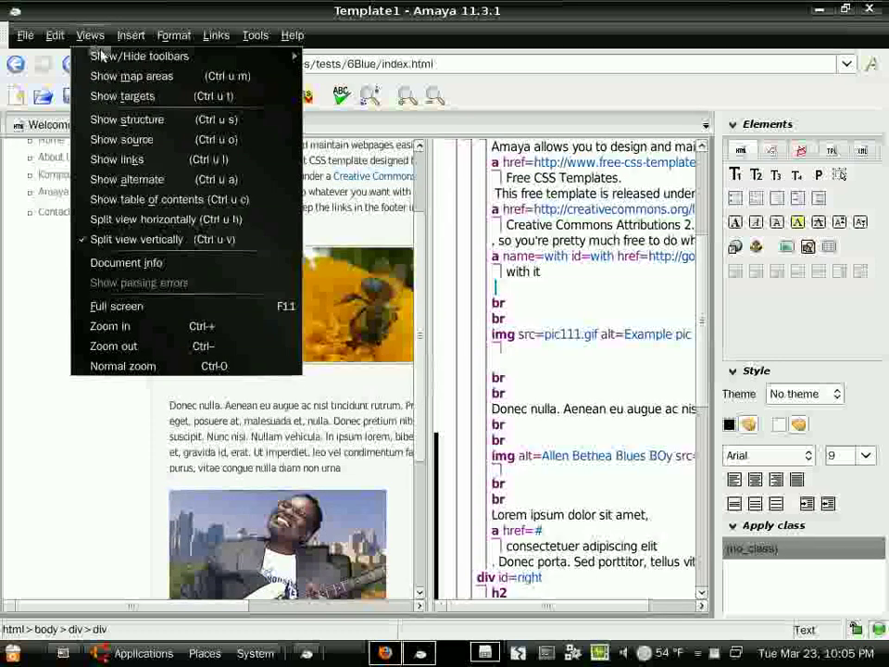
pyautogui.click(123, 238)
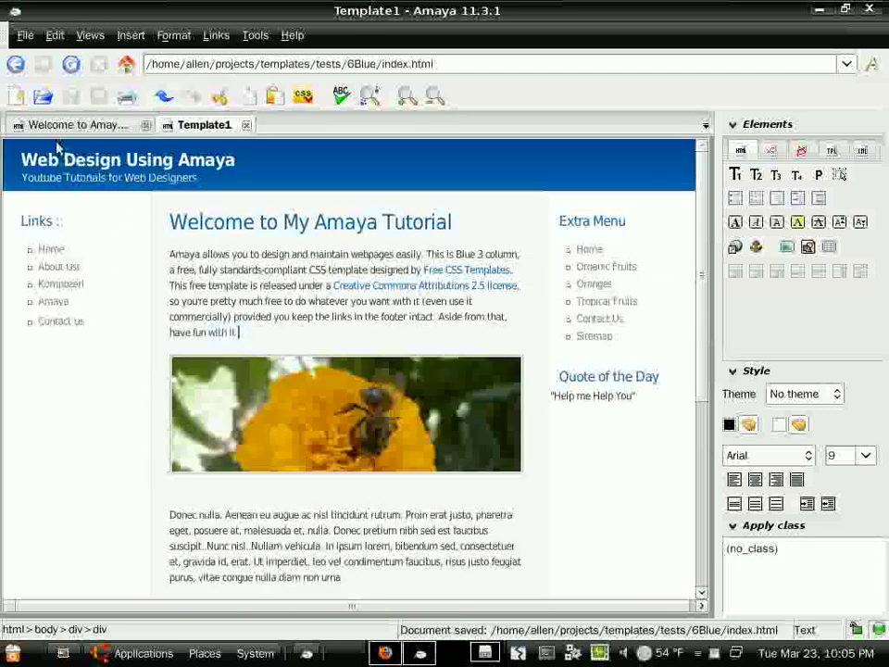
# - Use Save As to save the page as contact.html, replacing 'index' in the 6Blue location
pyautogui.click(25, 35)
pyautogui.moveTo(102, 137)
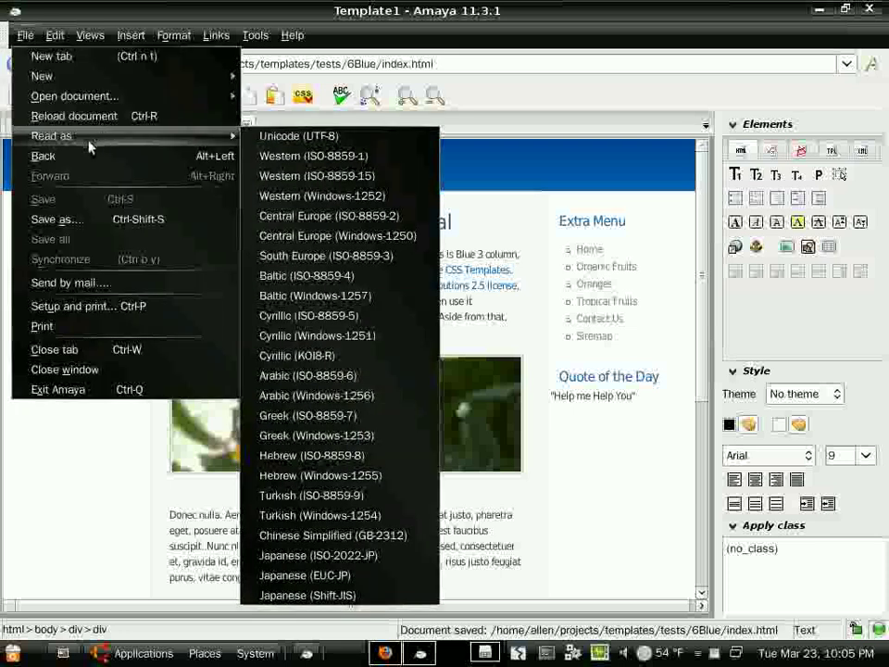
pyautogui.click(103, 219)
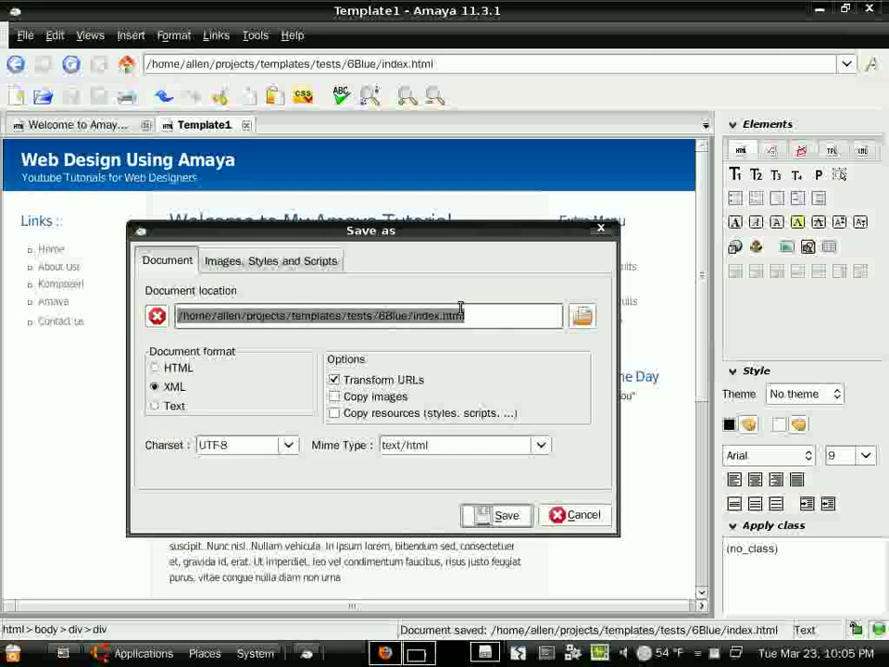
pyautogui.click(432, 314)
pyautogui.doubleClick(432, 315)
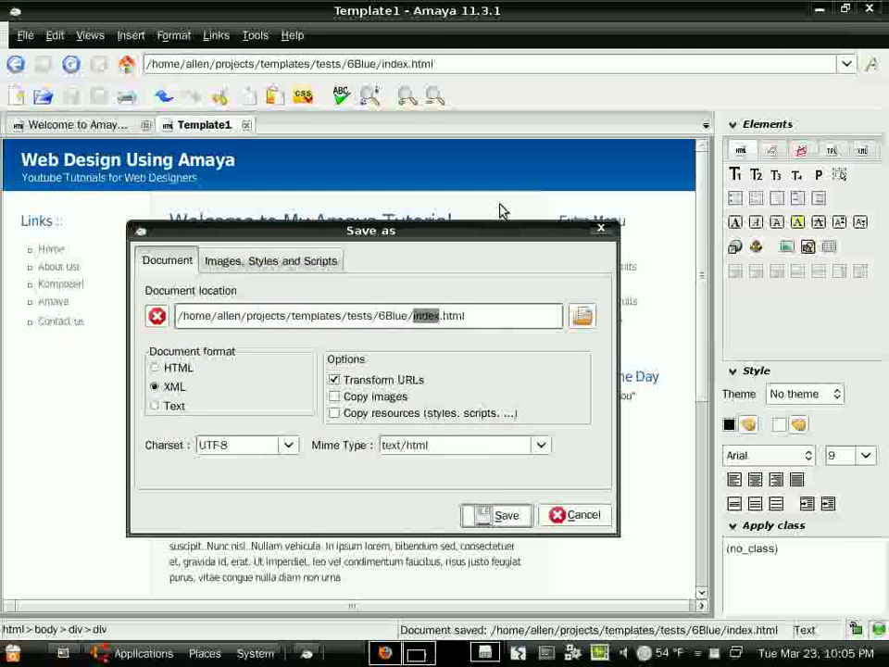
pyautogui.write('contact')
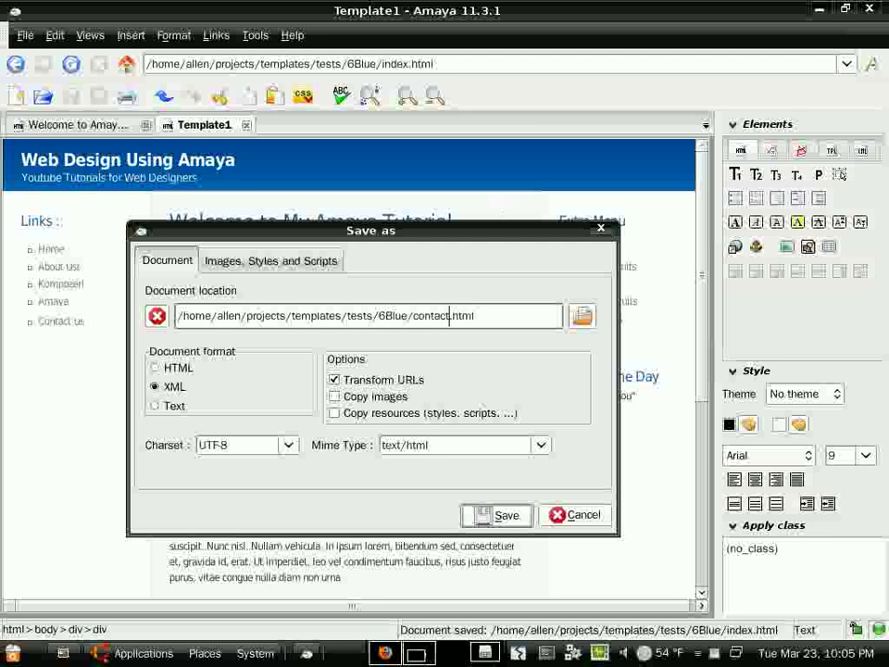
pyautogui.click(507, 517)
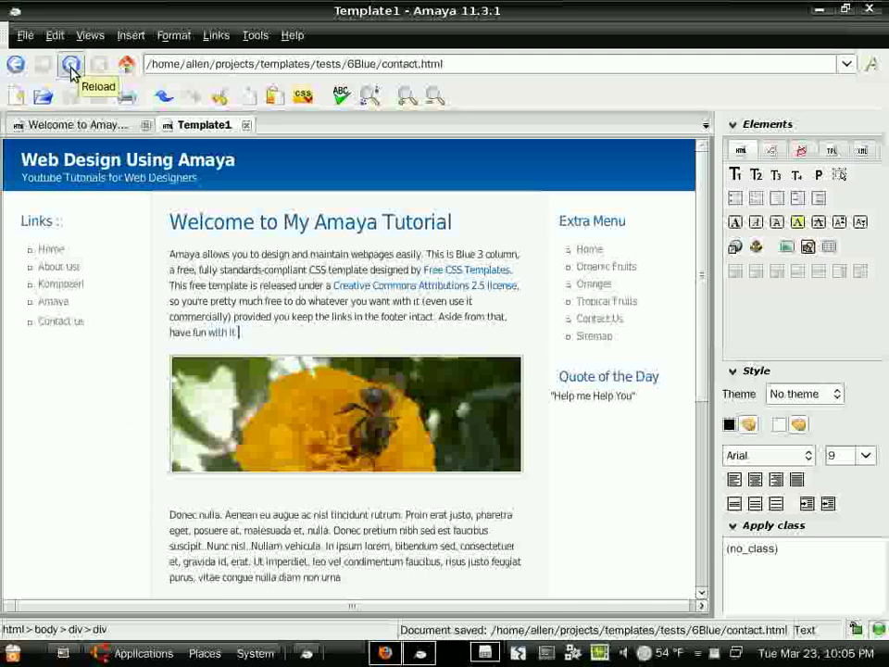
# - Replace the 'Welcome to My Amaya Tutorial' heading with 'How to Contact Us', fixing the typo
pyautogui.moveTo(177, 227); pyautogui.dragTo(459, 231)
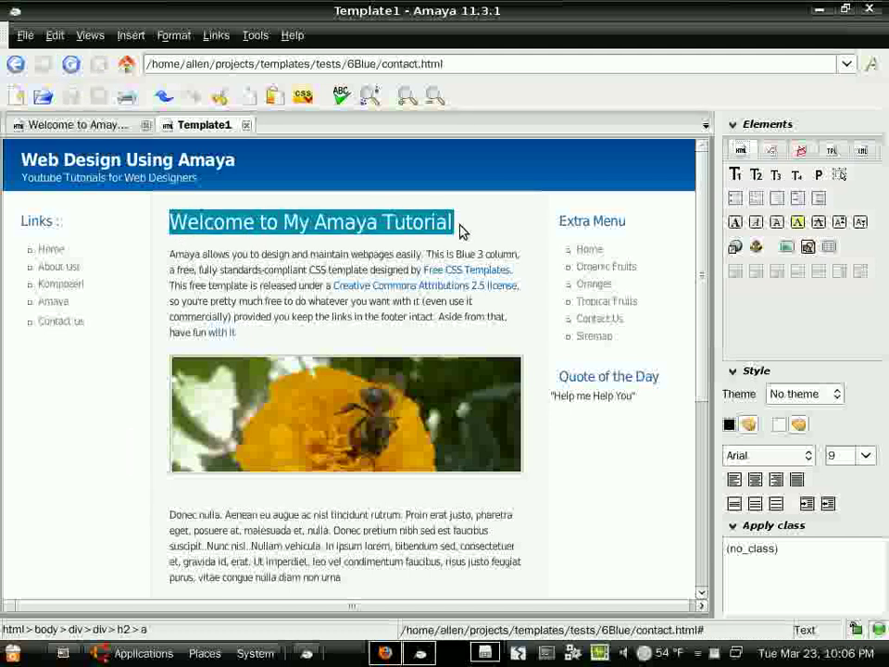
pyautogui.write('How to COntact Us')
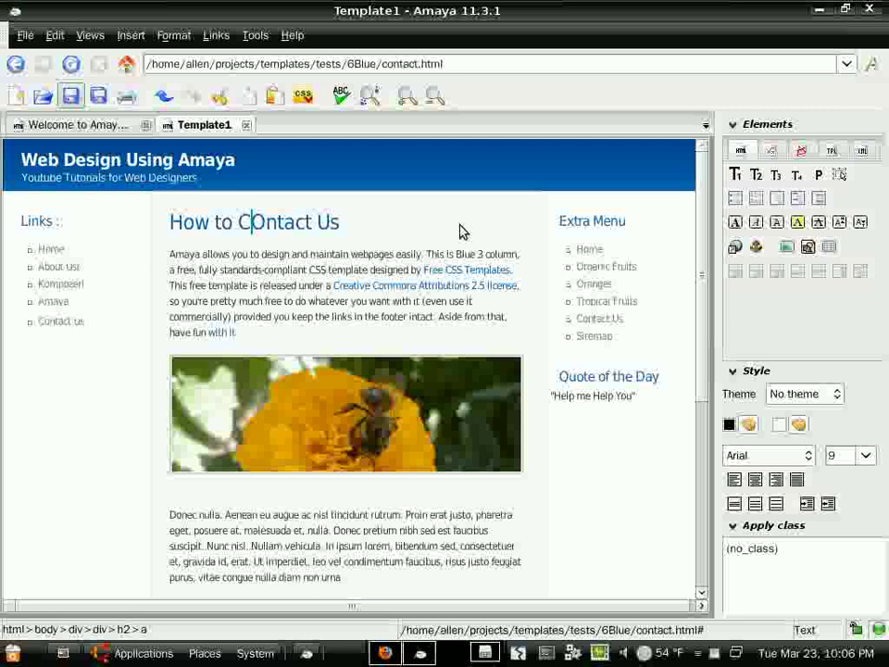
pyautogui.press('BackSpace')
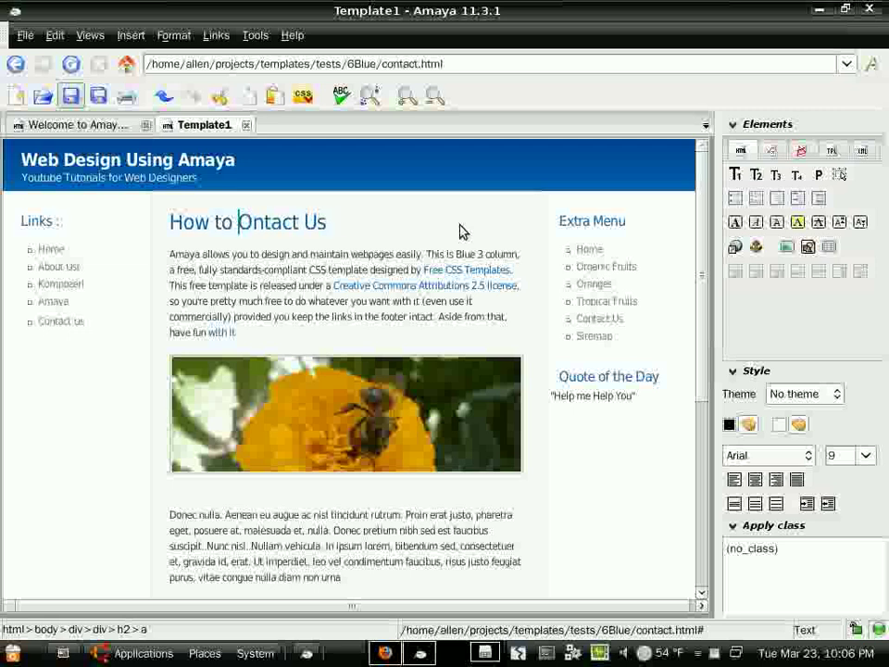
pyautogui.press('Delete')
pyautogui.write('Co')
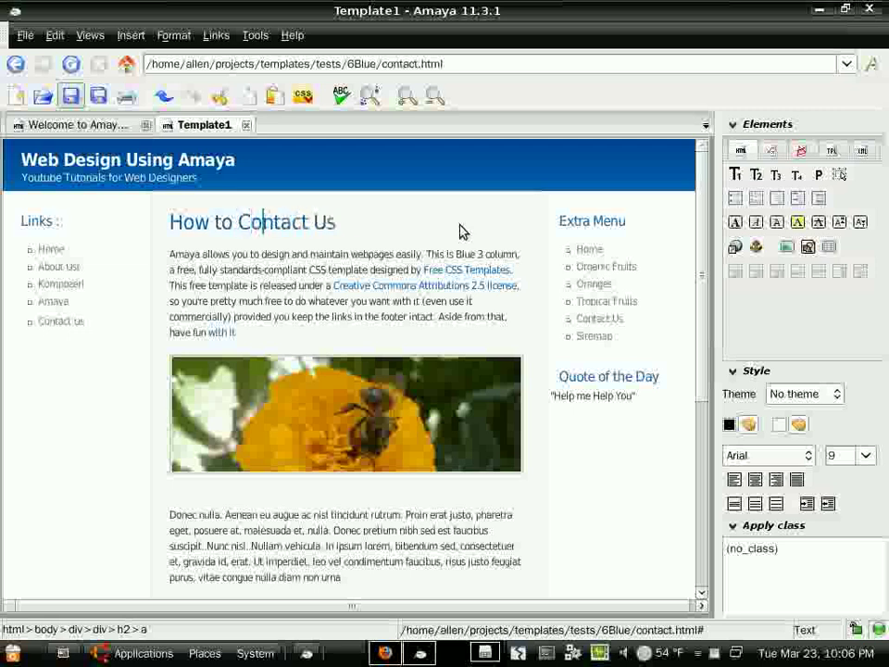
pyautogui.click(229, 387)
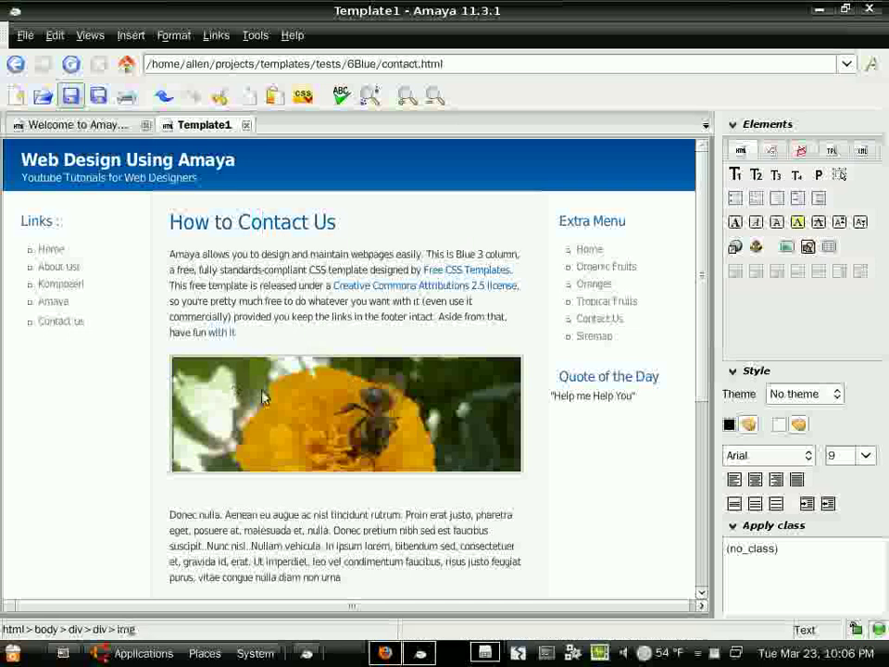
# - Delete the flower image, other images and Lorem filler paragraphs below the intro
pyautogui.click(170, 348)
pyautogui.scroll(-6, 172, 348)
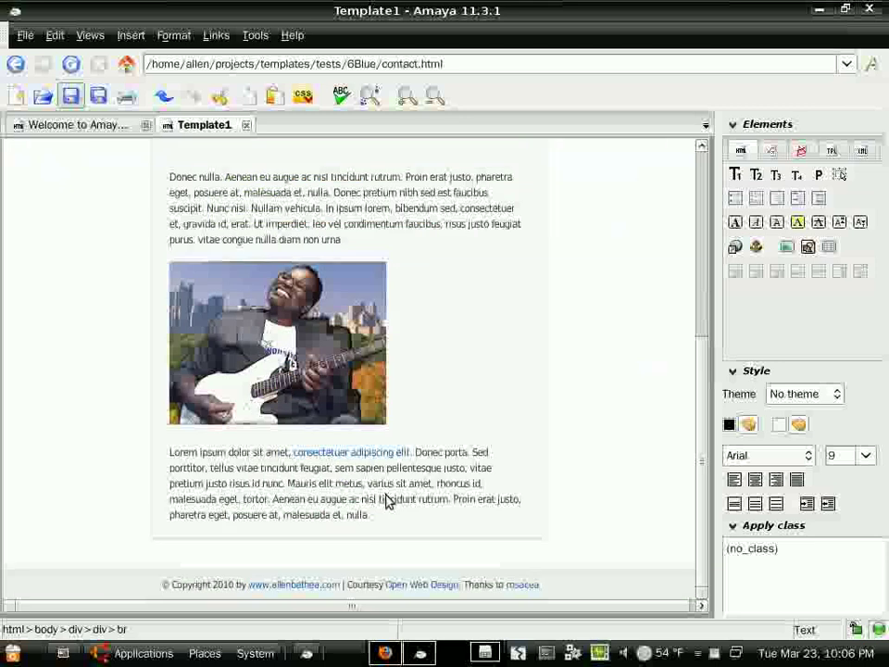
pyautogui.keyDown('shift'); pyautogui.click(377, 515); pyautogui.keyUp('shift')
pyautogui.scroll(6, 375, 514)
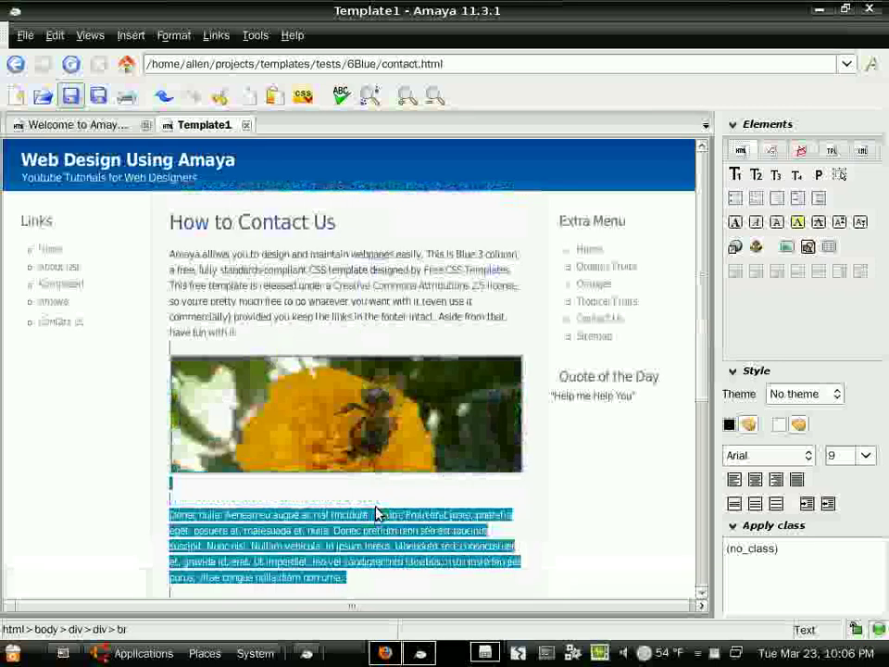
pyautogui.press('Delete')
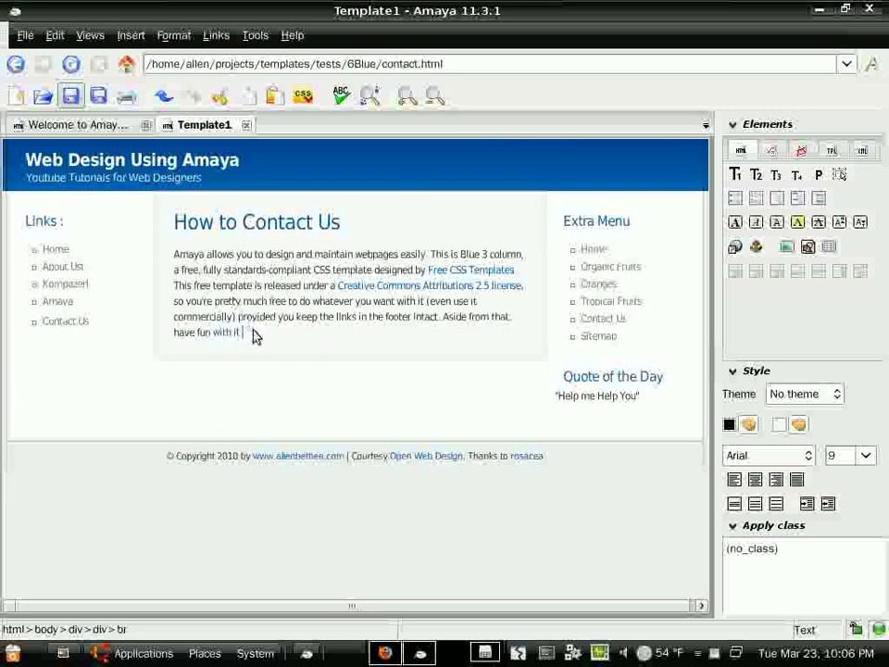
# - Replace the intro paragraph with the owner's name and e-mail on separate lines, then save
pyautogui.keyDown('shift'); pyautogui.click(168, 255); pyautogui.keyUp('shift')
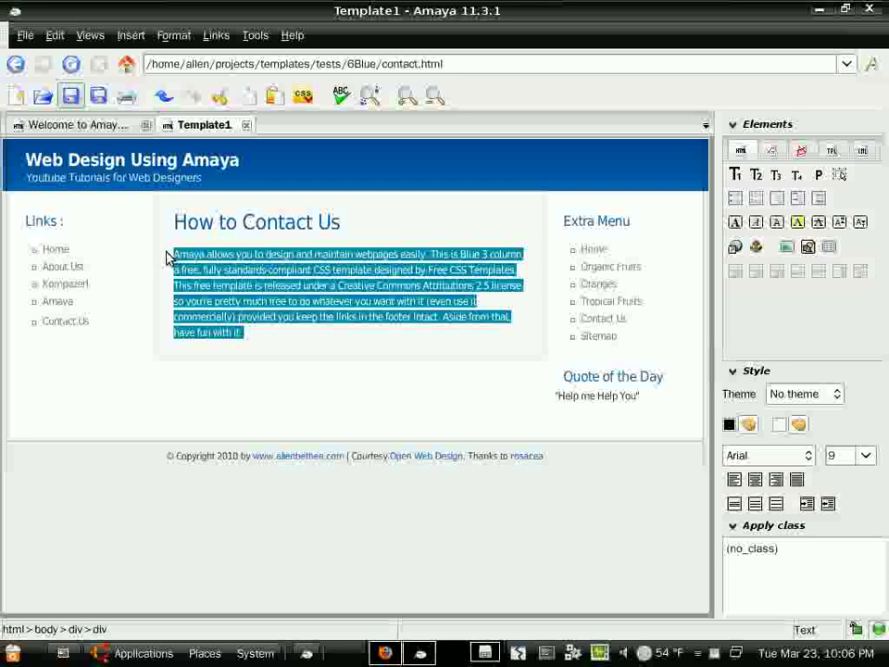
pyautogui.write('Allen bethea')
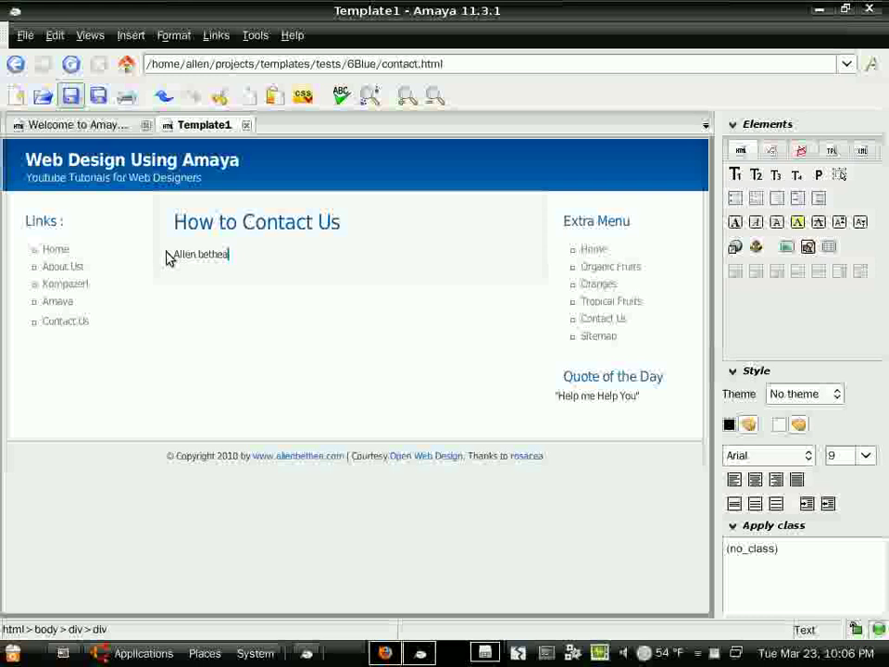
pyautogui.press('BackSpace')
pyautogui.press('BackSpace')
pyautogui.press('BackSpace')
pyautogui.press('BackSpace')
pyautogui.write('hea')
pyautogui.hotkey('shift', 'Return')
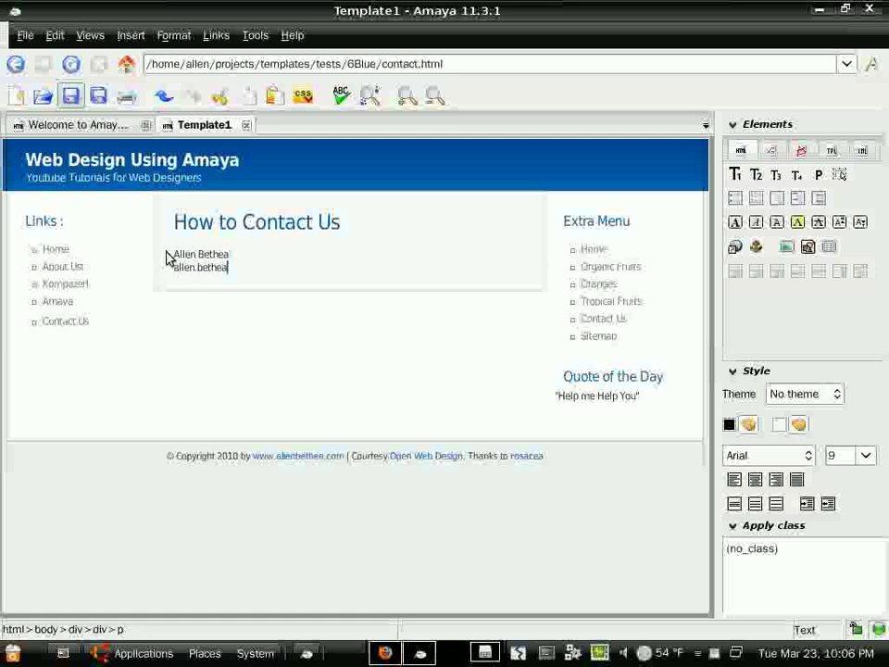
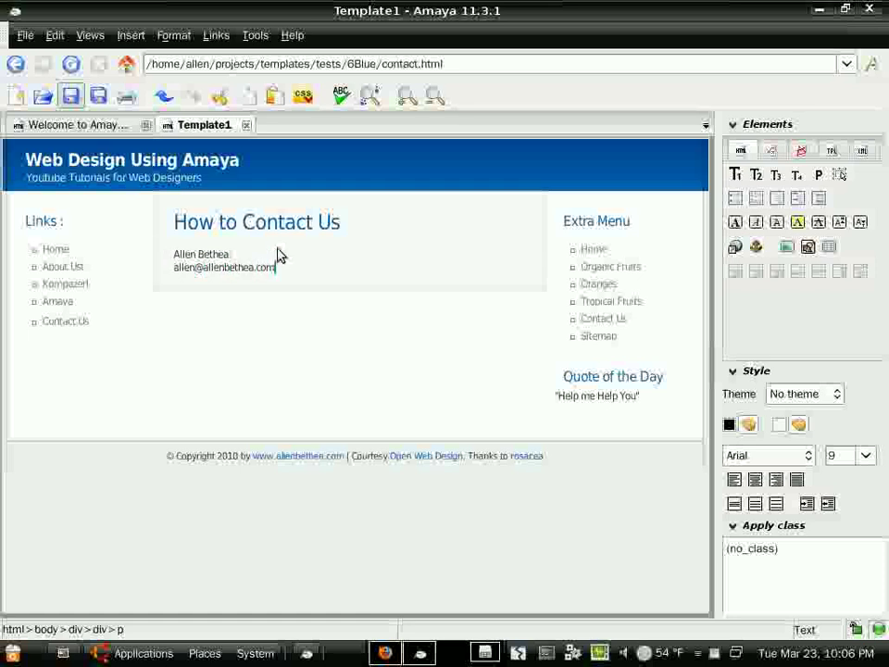
pyautogui.click(72, 95)
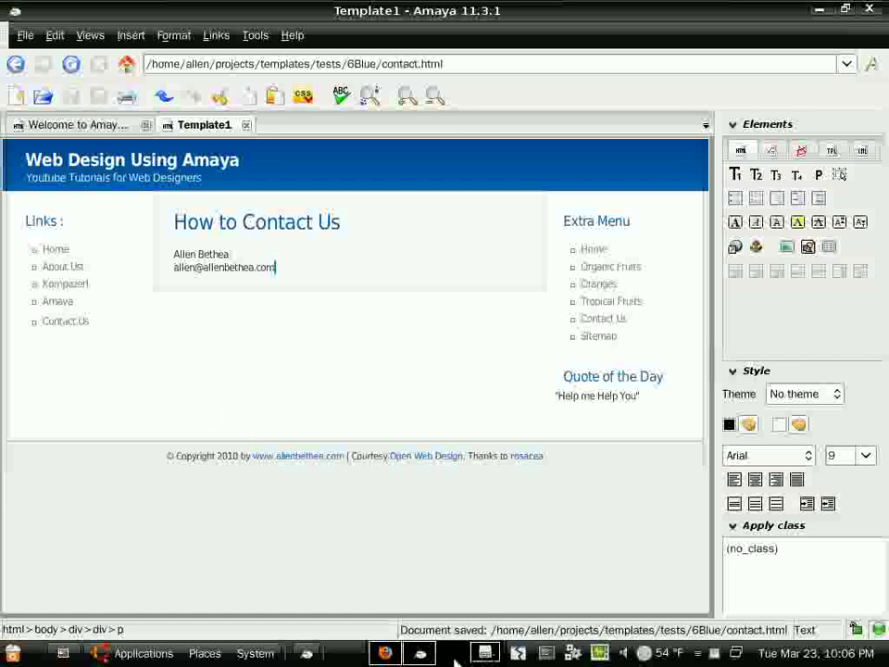
# - In Firefox, reload the edited index.html and follow its Contact Us link to contact.html
pyautogui.click(386, 654)
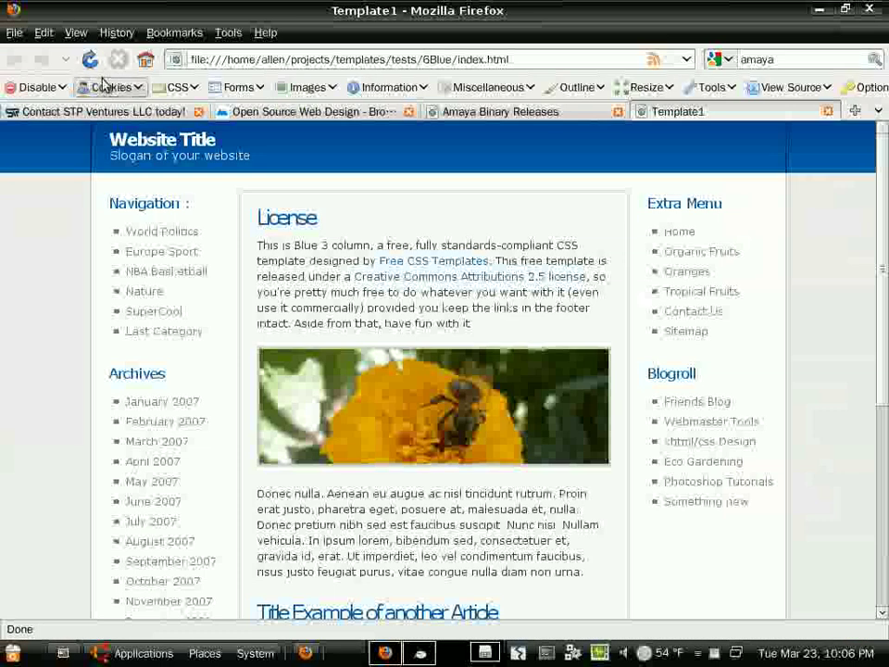
pyautogui.click(91, 61)
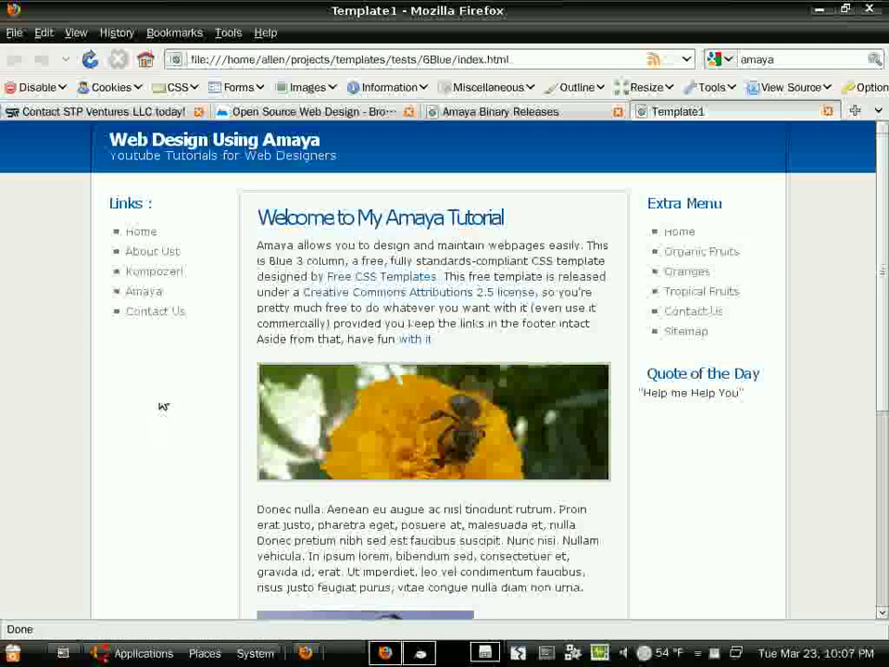
pyautogui.click(168, 319)
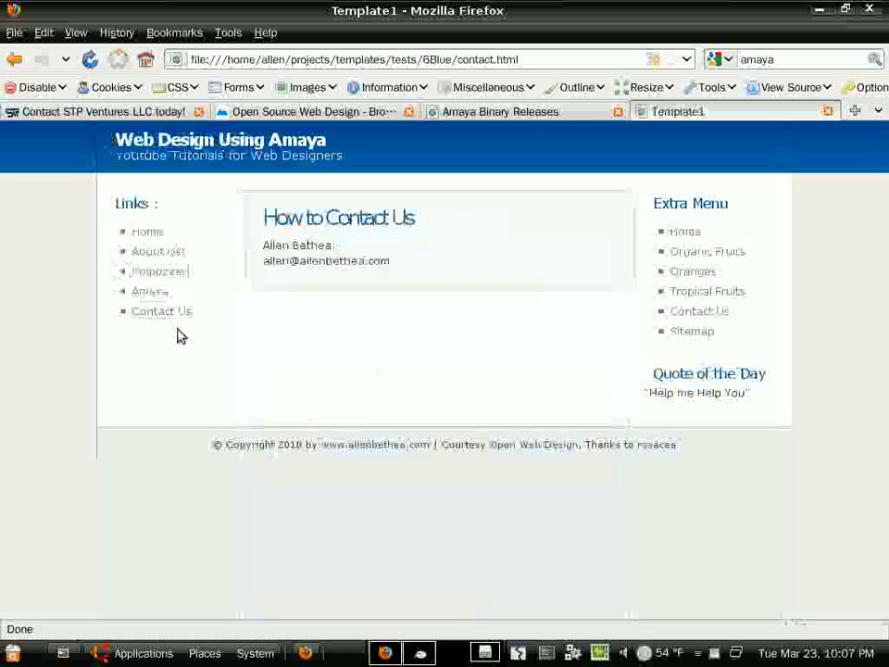